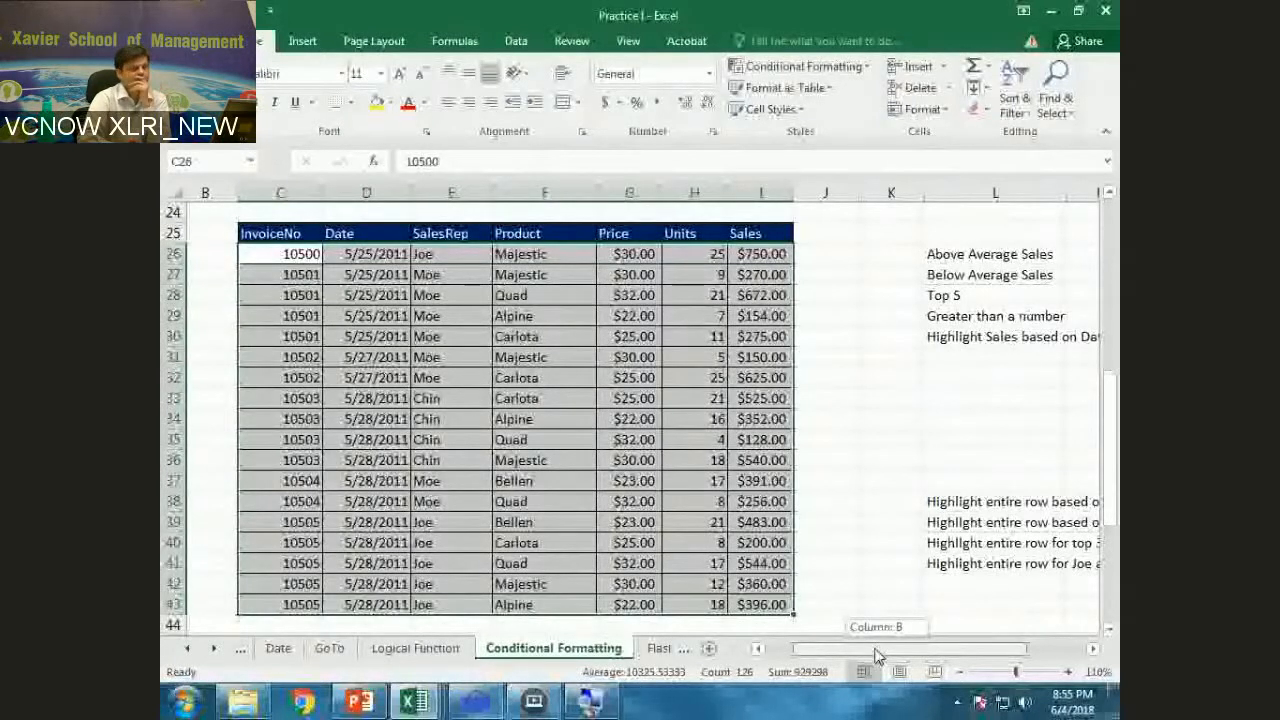
Step: Create a formula-based conditional formatting rule for the selected invoice data, starting the formula with =($D26
{"action": "left_click_drag", "start_coordinate": [876, 655], "coordinate": [891, 655]}
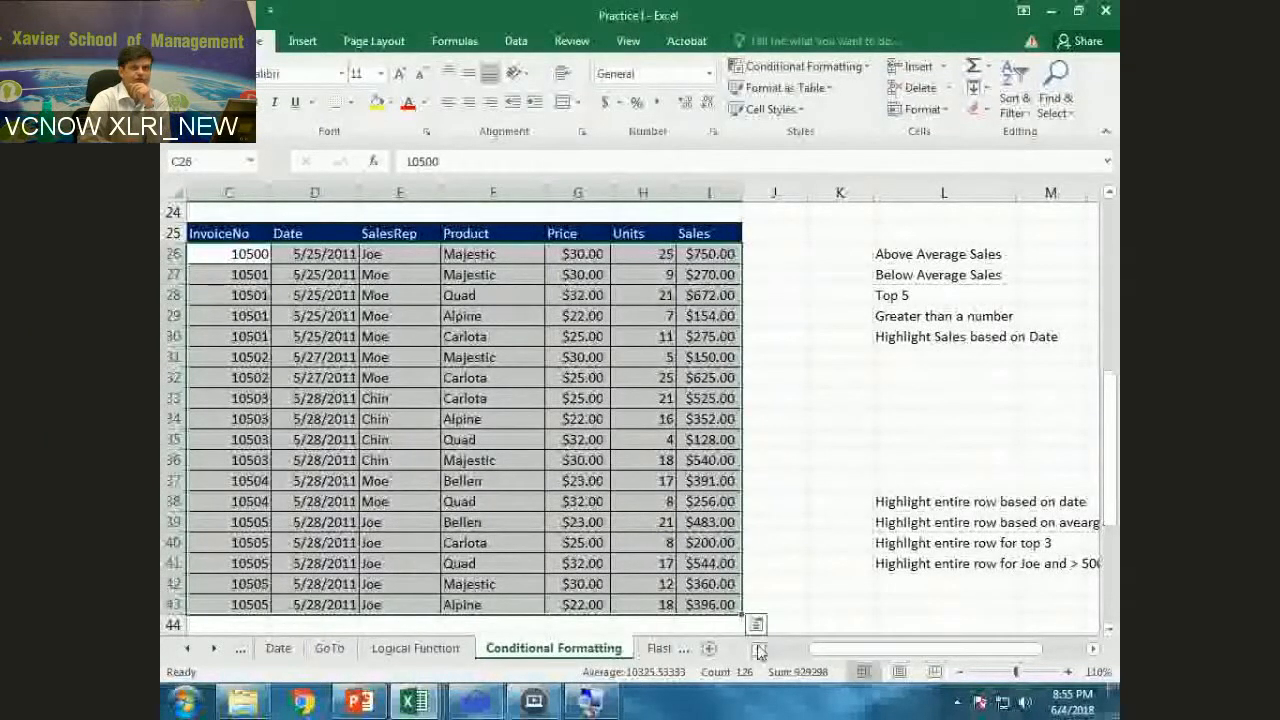
{"action": "left_click", "coordinate": [758, 648]}
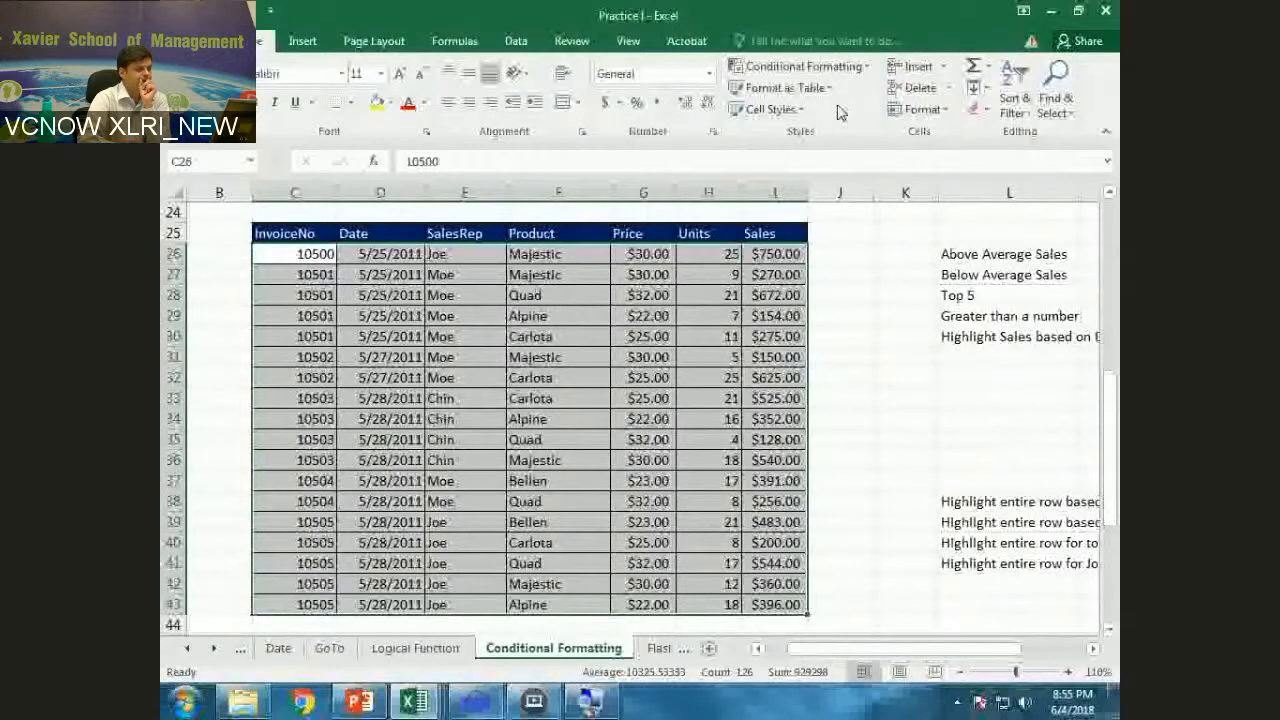
{"action": "left_click", "coordinate": [844, 66]}
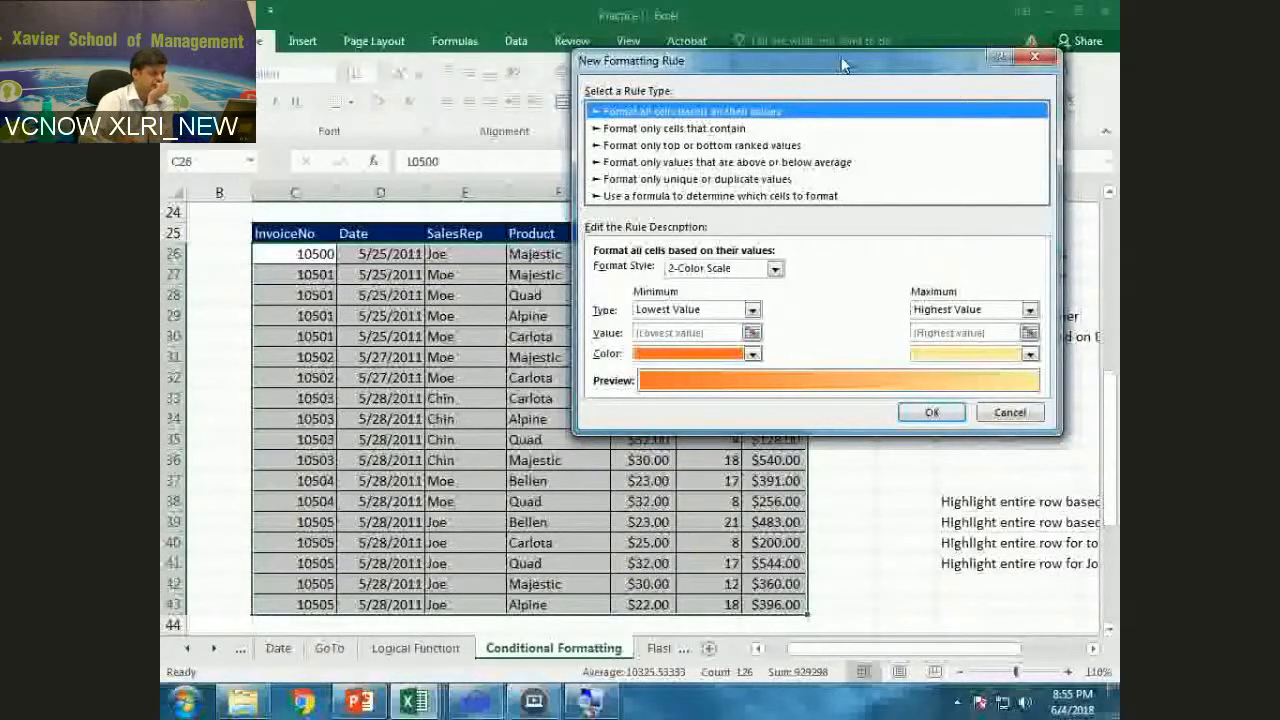
{"action": "left_click", "coordinate": [720, 196]}
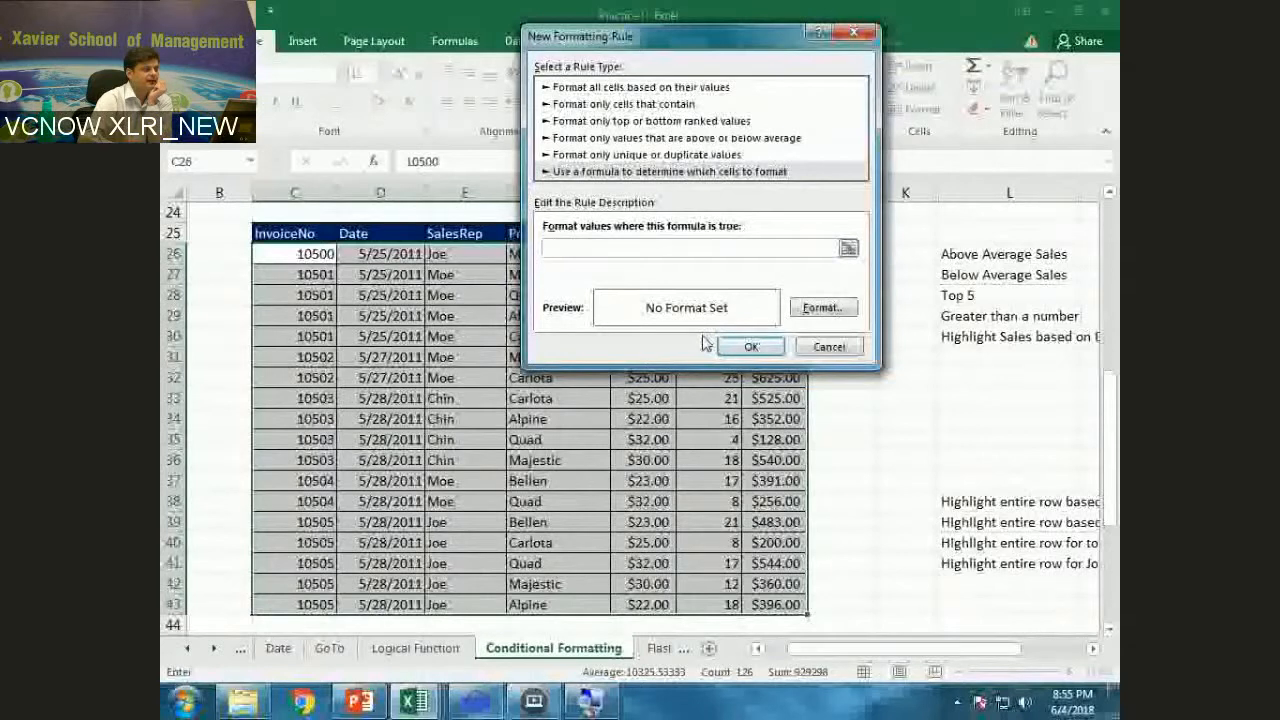
{"action": "type", "text": "="}
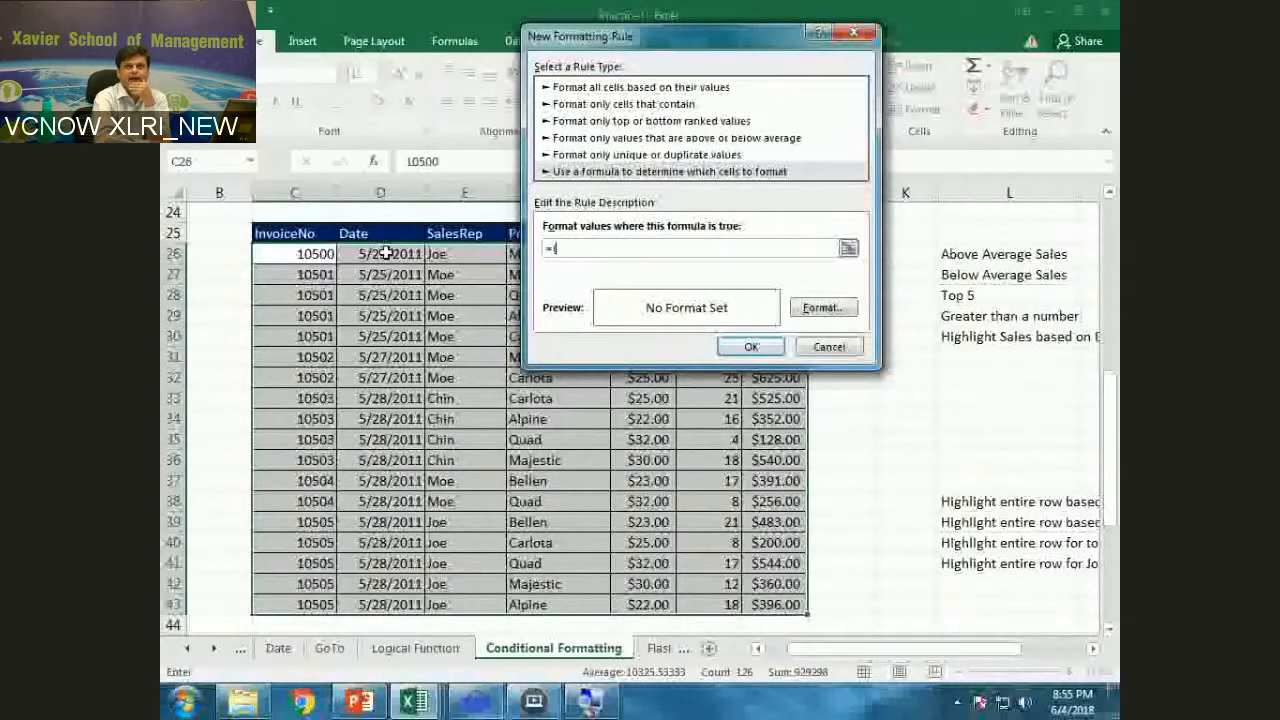
{"action": "left_click", "coordinate": [386, 253]}
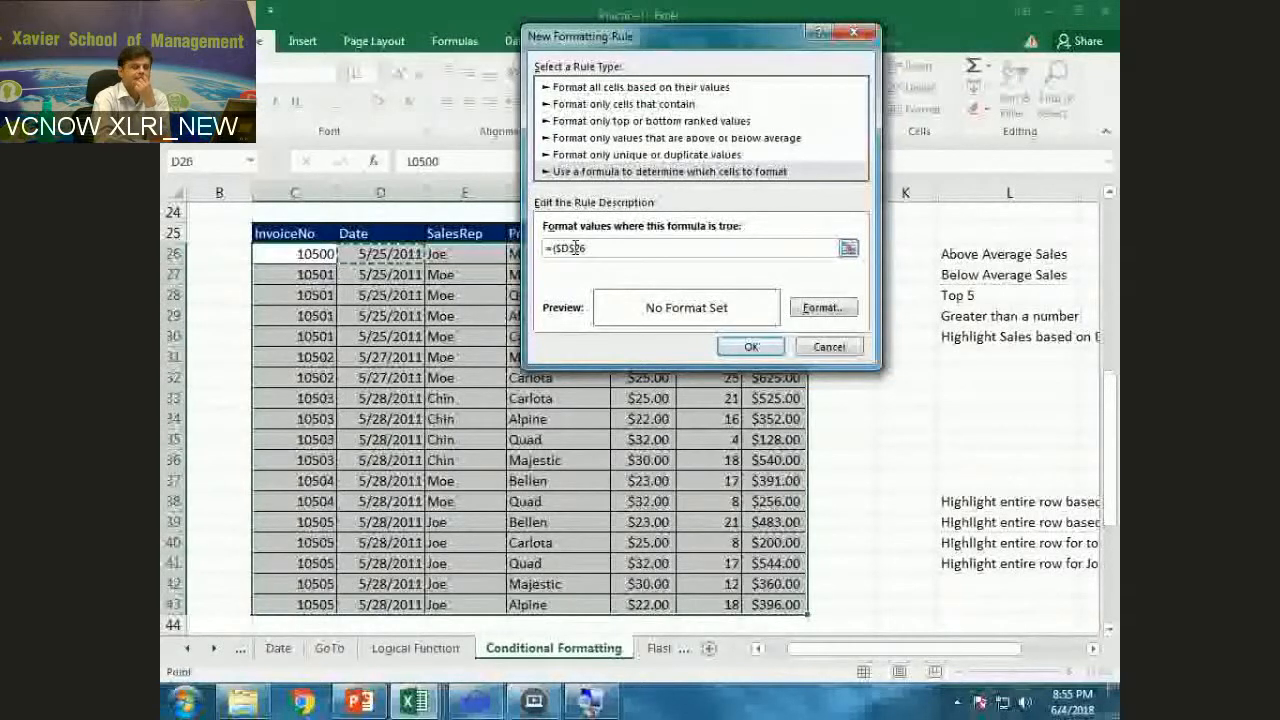
{"action": "left_click", "coordinate": [572, 247]}
{"action": "key", "text": "BackSpace"}
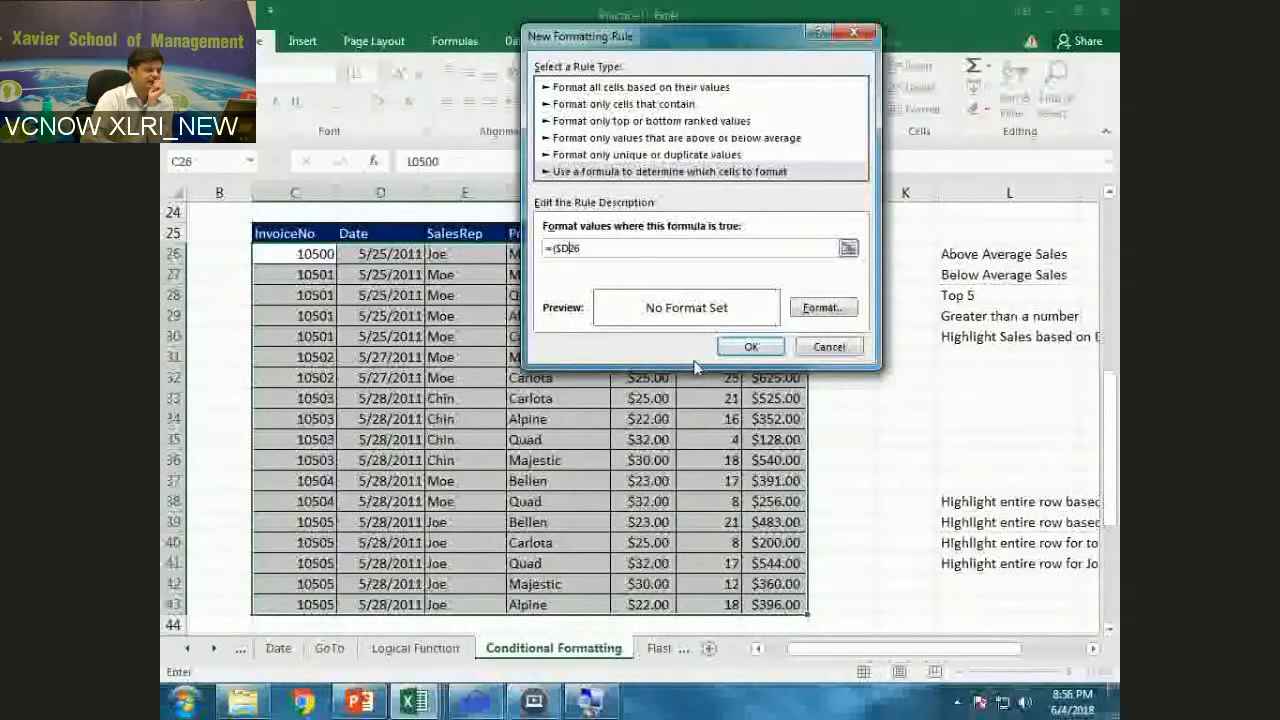
Step: Complete the rule formula as =($D26=$M$23) by comparing each row's date with the date cell
{"action": "left_click", "coordinate": [601, 250]}
{"action": "type", "text": "="}
{"action": "left_click_drag", "start_coordinate": [905, 649], "coordinate": [970, 649]}
{"action": "scroll", "coordinate": [878, 438], "scroll_direction": "up", "scroll_amount": 4}
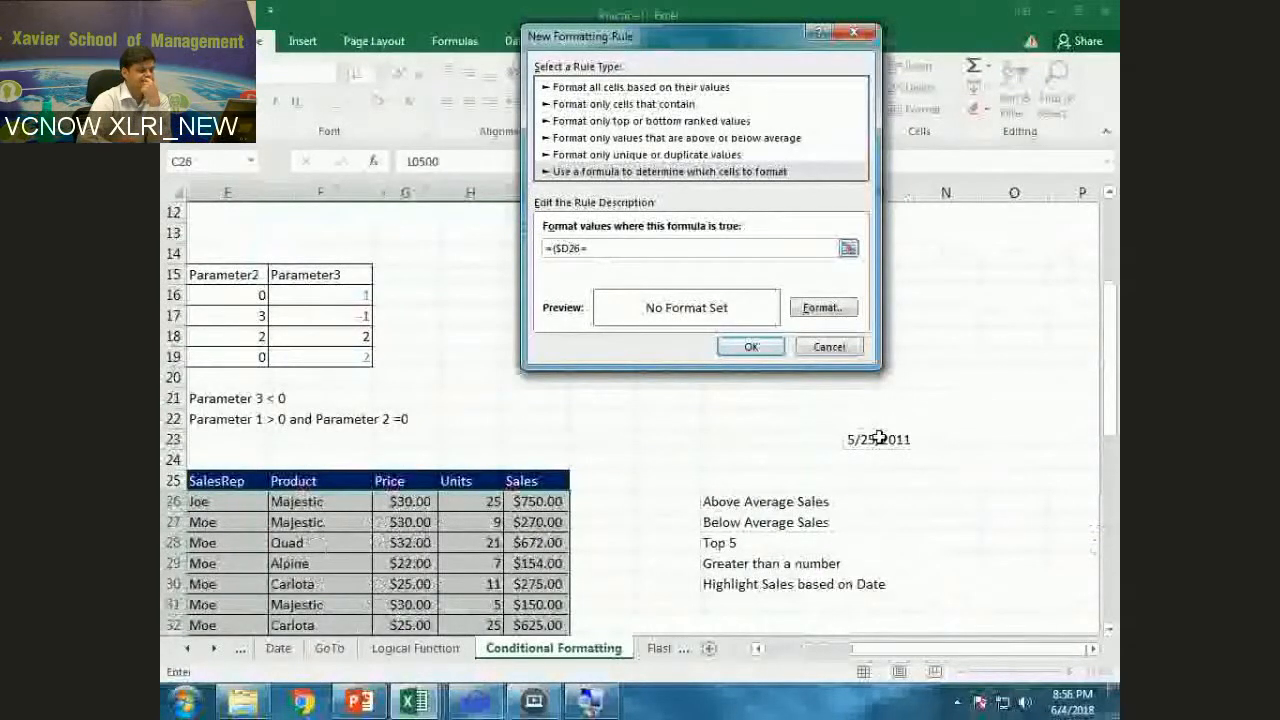
{"action": "left_click", "coordinate": [878, 438]}
{"action": "type", "text": ")"}
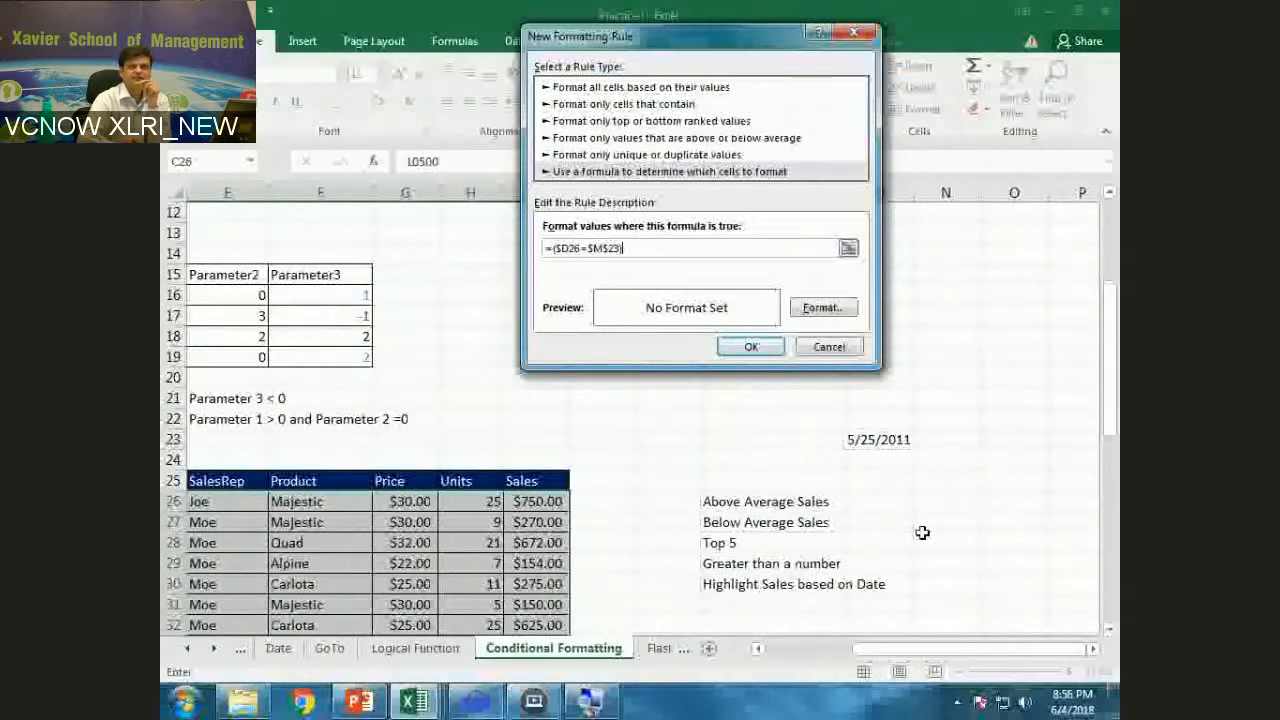
Step: Give the date rule a light orange fill and apply it to the invoice data
{"action": "scroll", "coordinate": [922, 533], "scroll_direction": "left", "scroll_amount": 3}
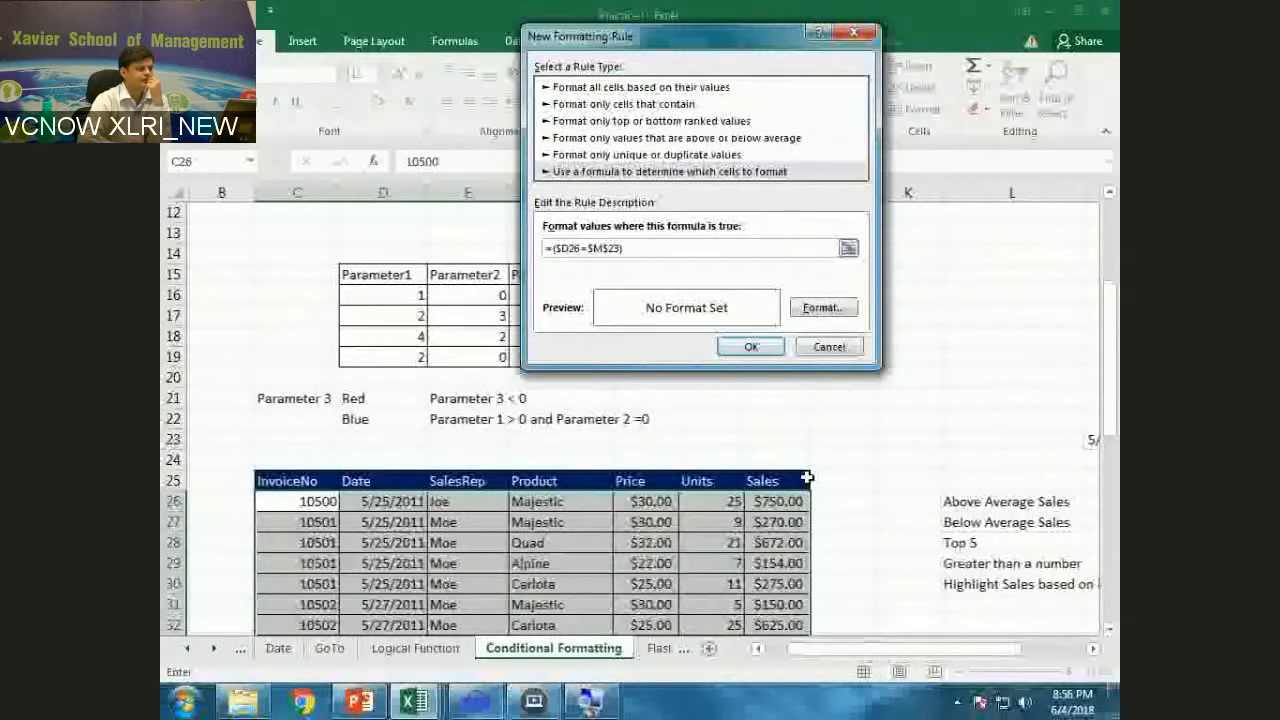
{"action": "scroll", "coordinate": [806, 480], "scroll_direction": "down", "scroll_amount": 2}
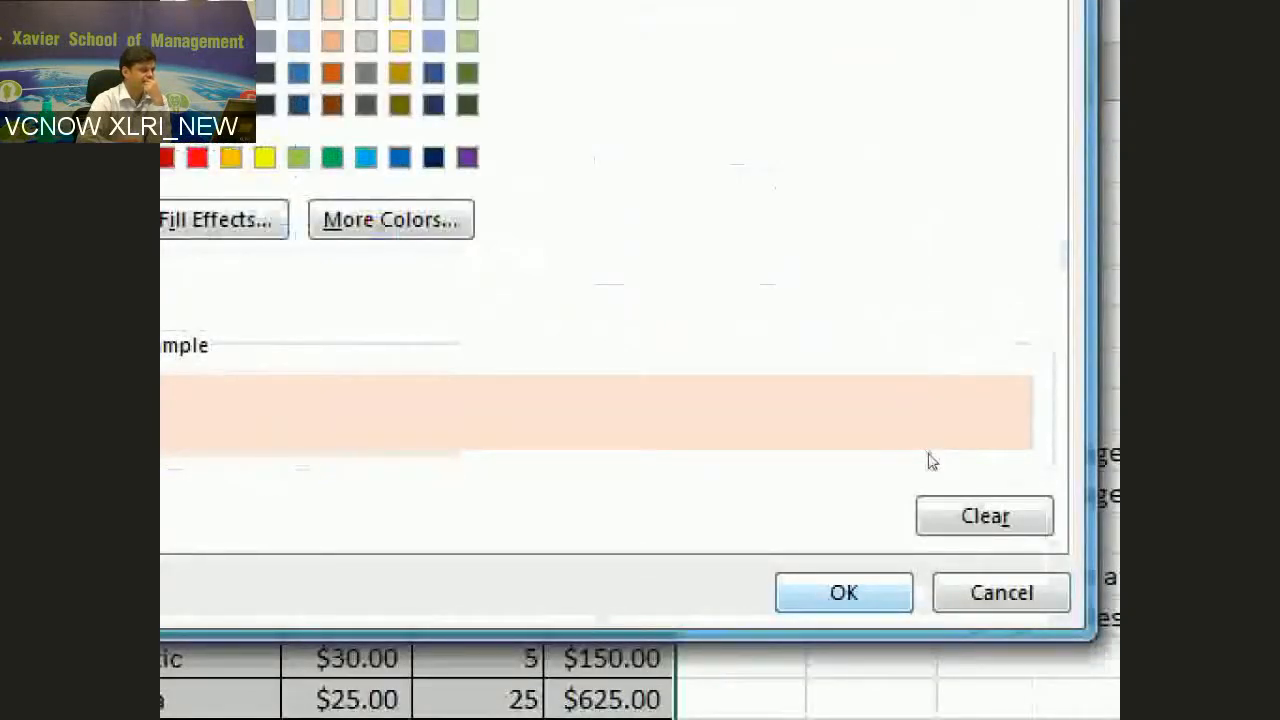
{"action": "left_click", "coordinate": [844, 593]}
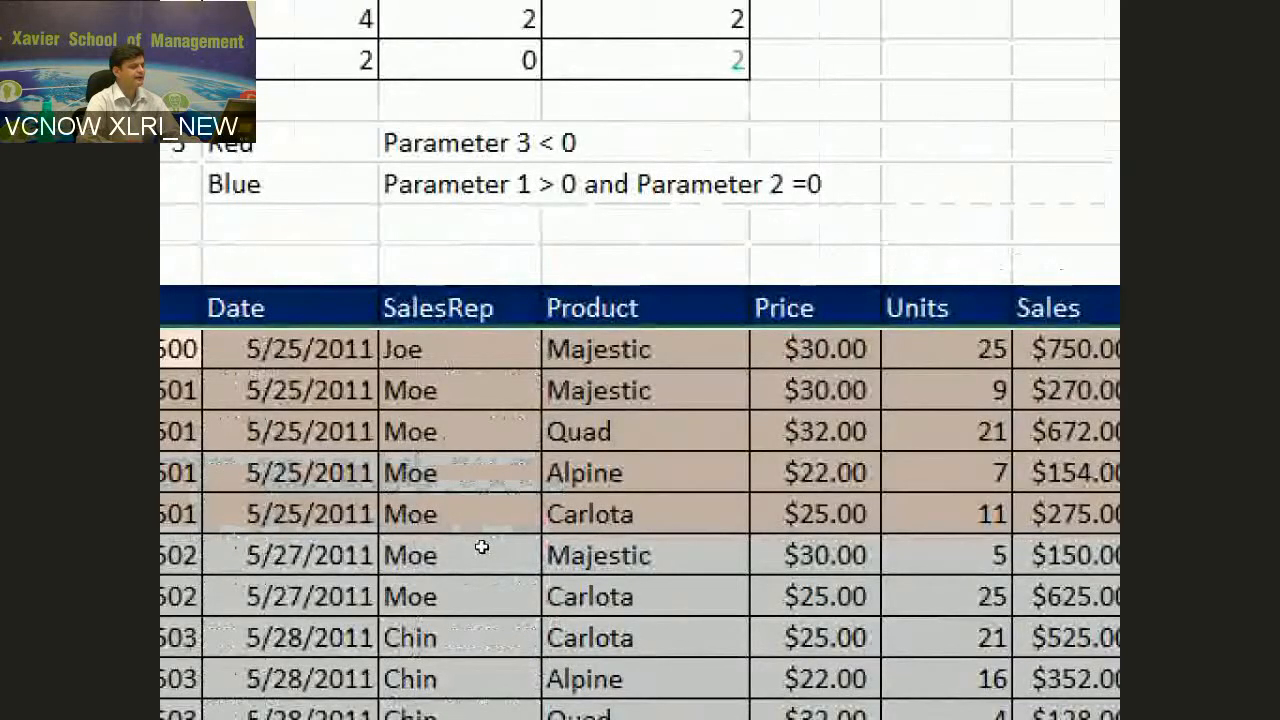
Step: Examine the highlighted invoice rows against the reference date in M23
{"action": "left_click", "coordinate": [518, 322]}
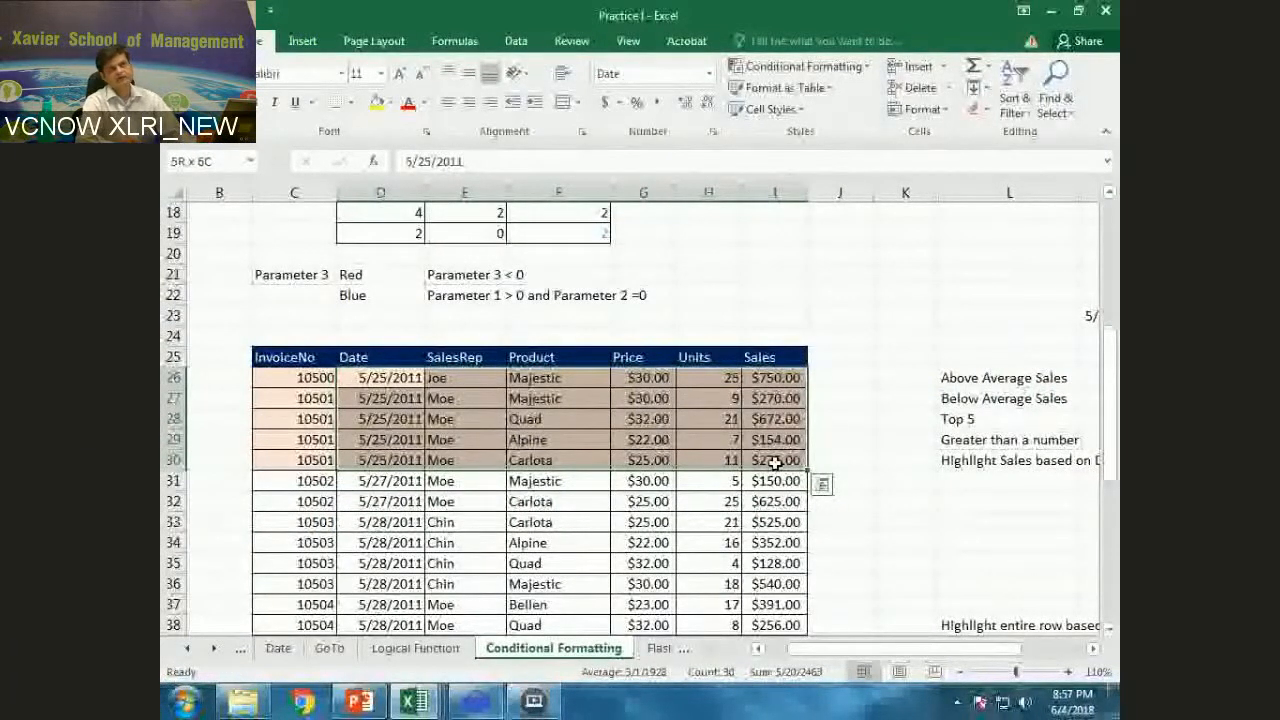
{"action": "left_click", "coordinate": [775, 440]}
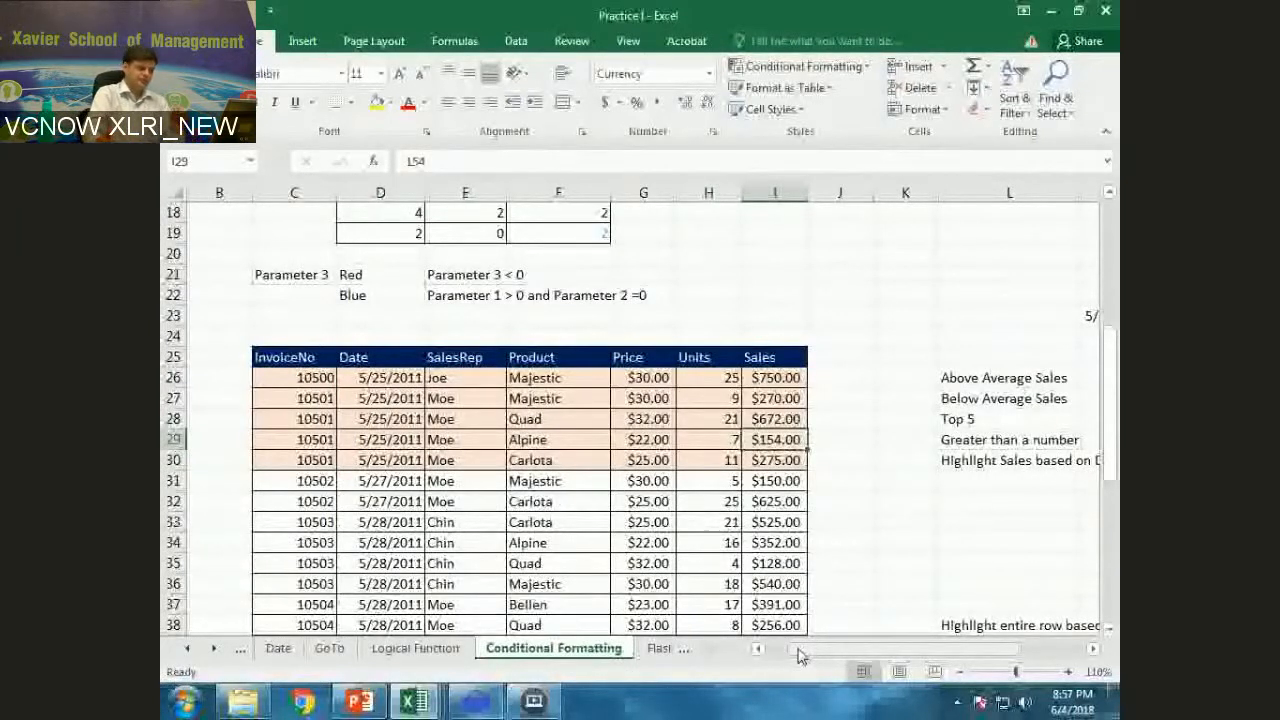
{"action": "left_click_drag", "start_coordinate": [798, 650], "coordinate": [853, 666]}
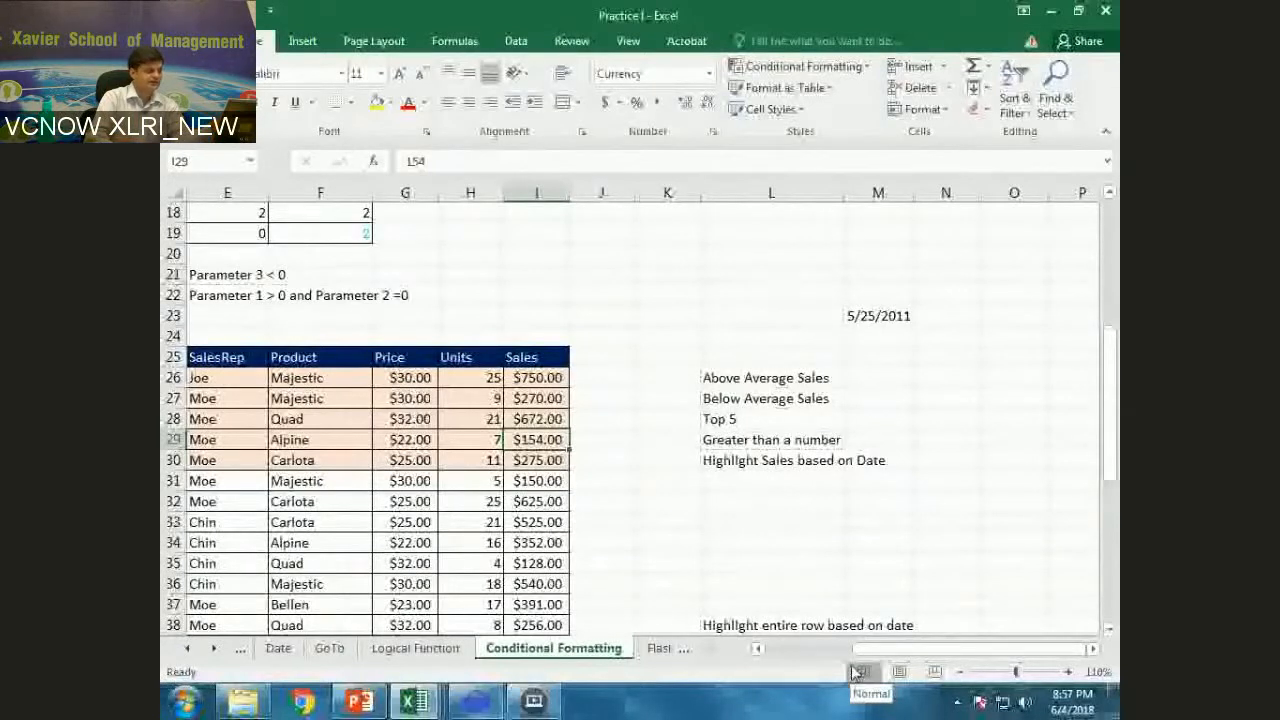
{"action": "left_click_drag", "start_coordinate": [928, 649], "coordinate": [865, 655]}
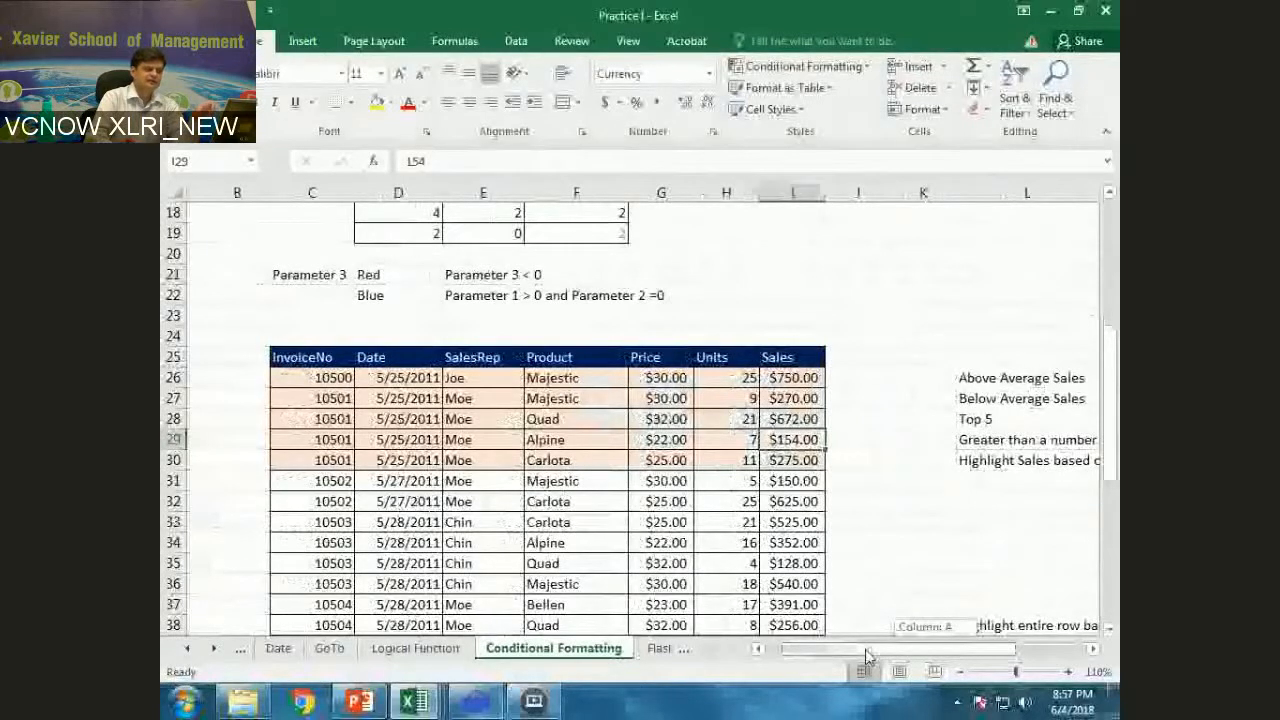
{"action": "left_click_drag", "start_coordinate": [866, 655], "coordinate": [911, 657]}
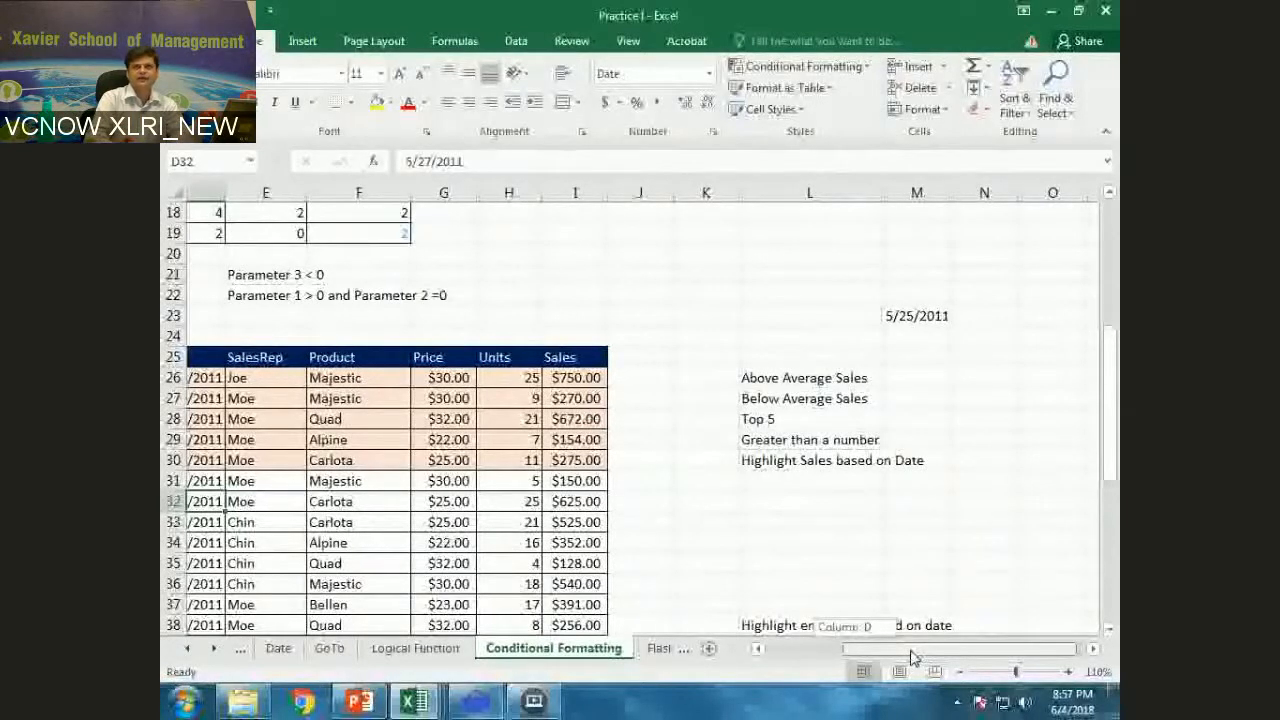
{"action": "left_click_drag", "start_coordinate": [911, 657], "coordinate": [912, 657]}
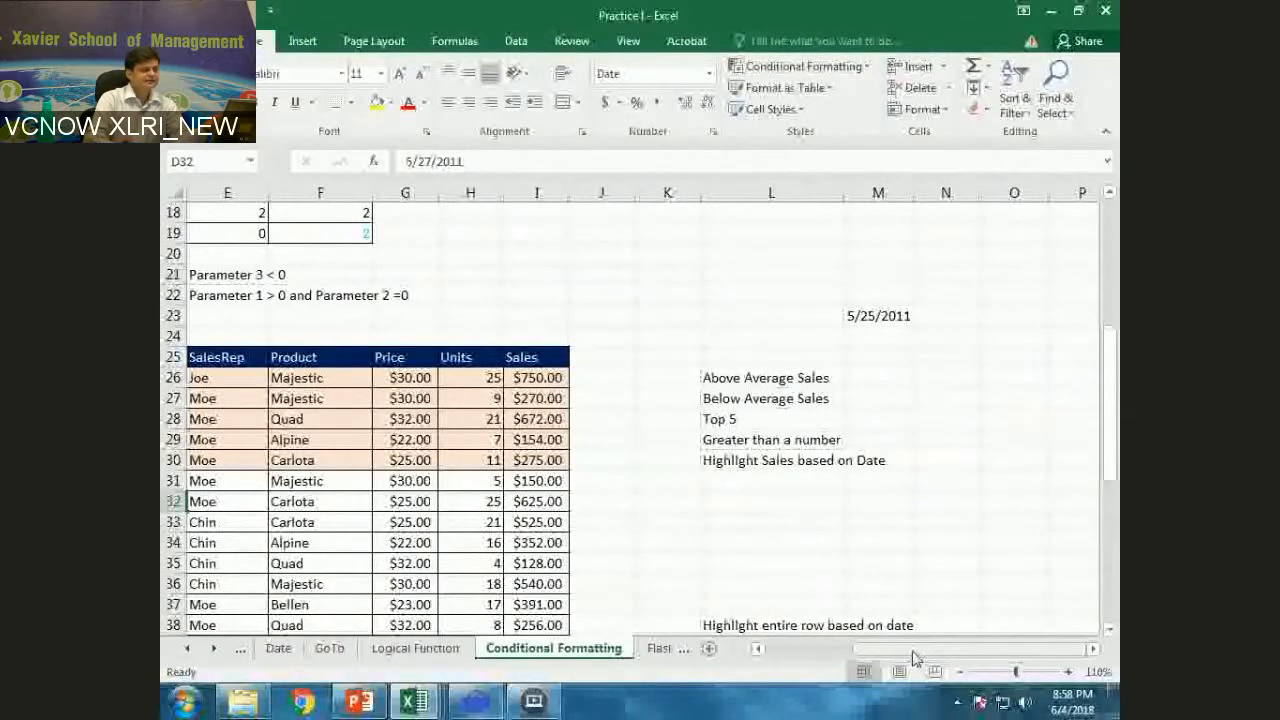
{"action": "left_click_drag", "start_coordinate": [913, 657], "coordinate": [922, 650]}
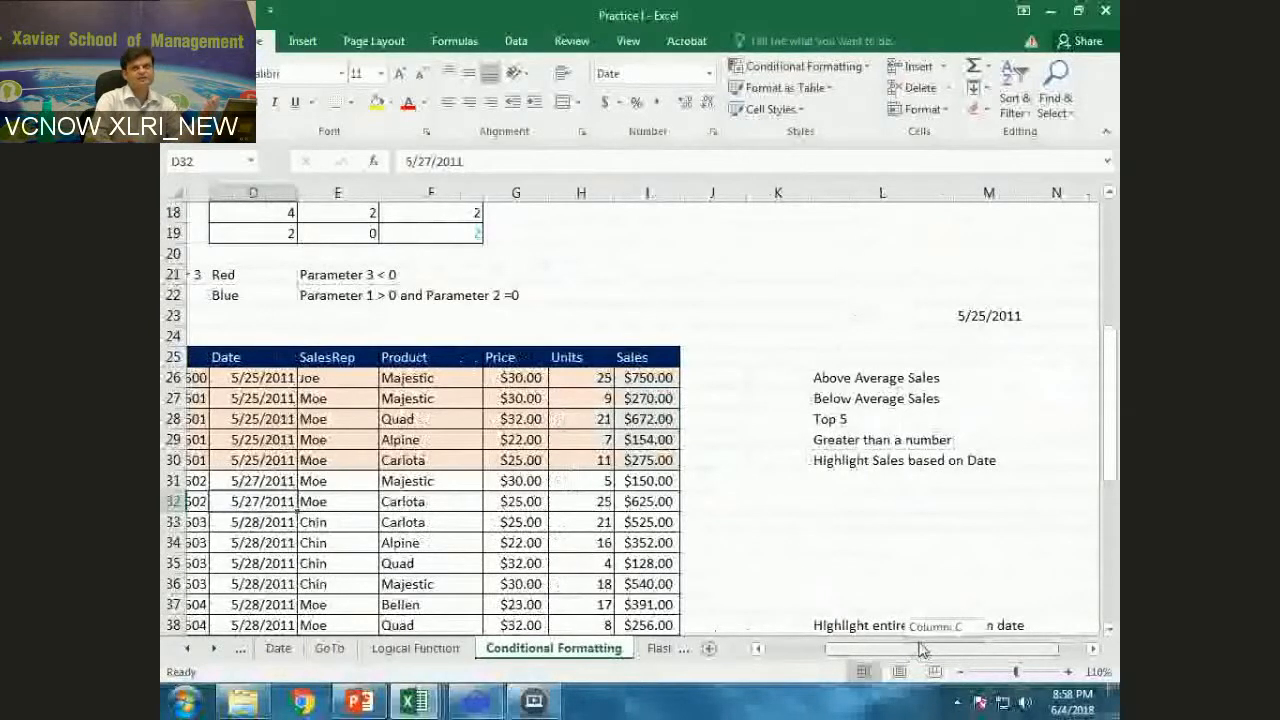
Step: Set the reference date in cell M23 to 5/27/2011
{"action": "left_click", "coordinate": [966, 316]}
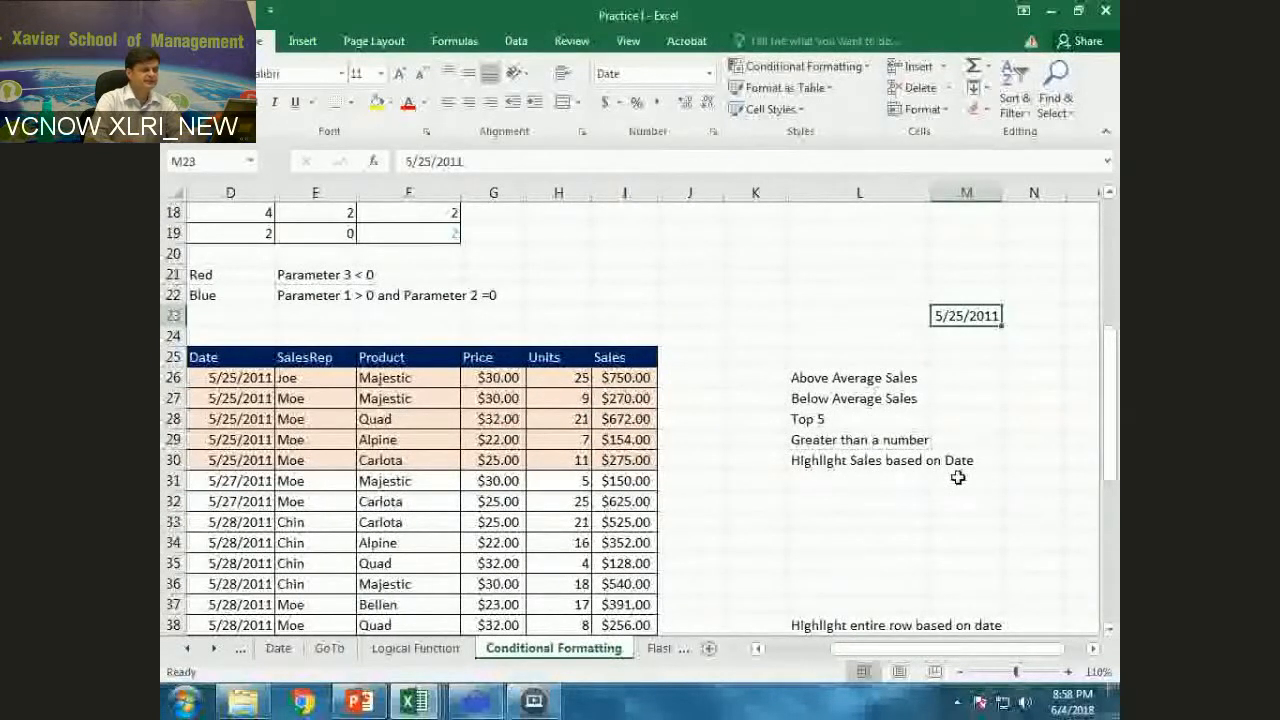
{"action": "left_click", "coordinate": [800, 66]}
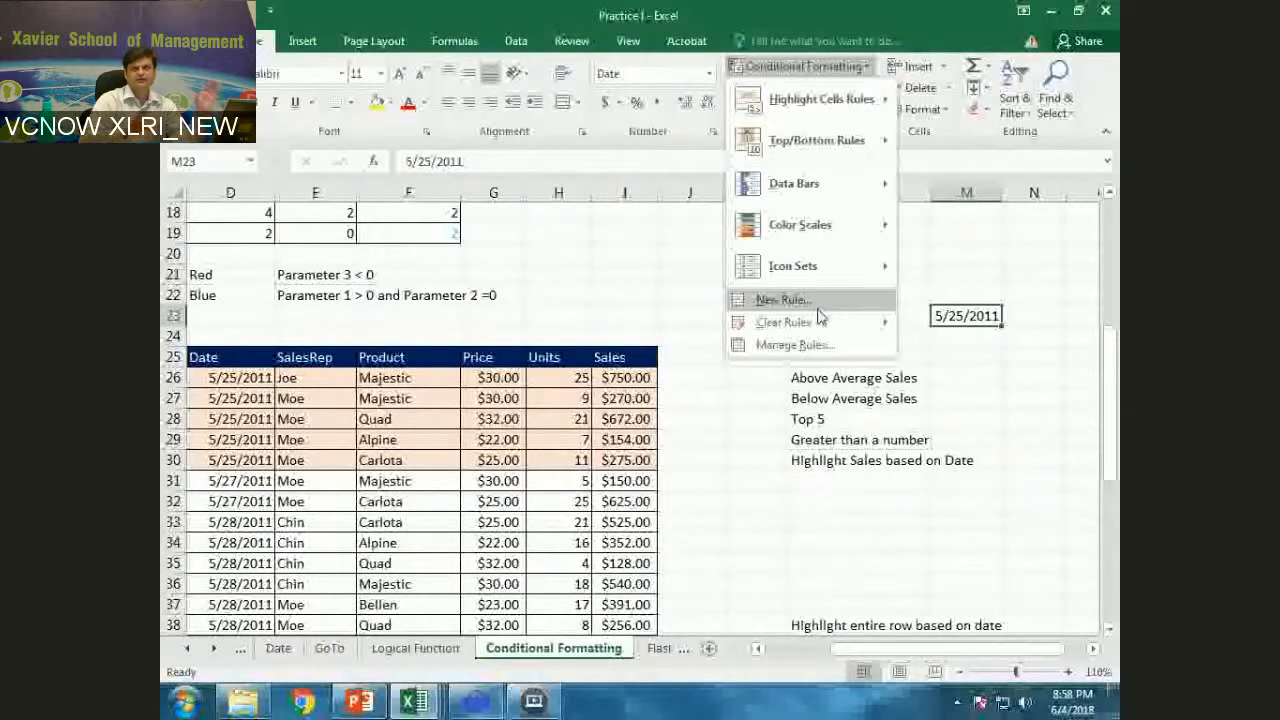
{"action": "left_click", "coordinate": [790, 300]}
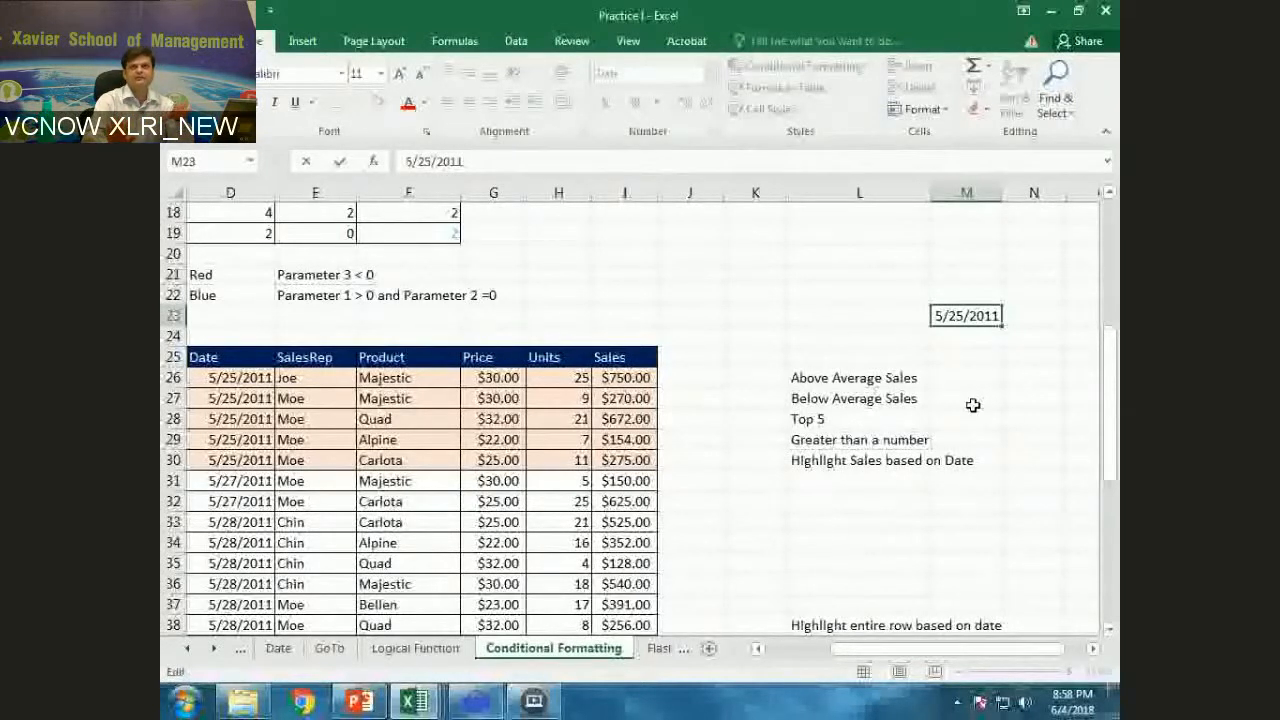
{"action": "key", "text": "BackSpace"}
{"action": "type", "text": "7"}
{"action": "key", "text": "Return"}
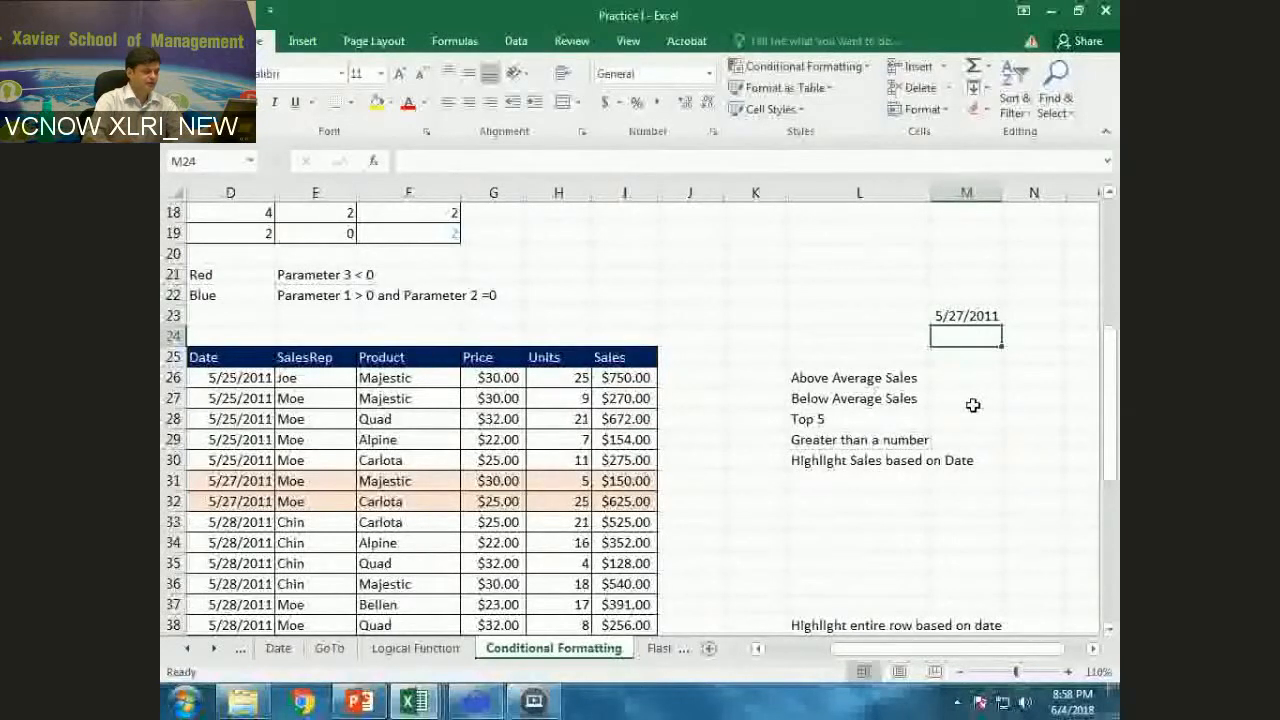
Step: Check which invoice rows and sales values are highlighted for the new reference date
{"action": "left_click", "coordinate": [963, 317]}
{"action": "scroll", "coordinate": [963, 317], "scroll_direction": "down", "scroll_amount": 1}
{"action": "left_click_drag", "start_coordinate": [919, 650], "coordinate": [897, 651]}
{"action": "left_click_drag", "start_coordinate": [712, 420], "coordinate": [720, 452]}
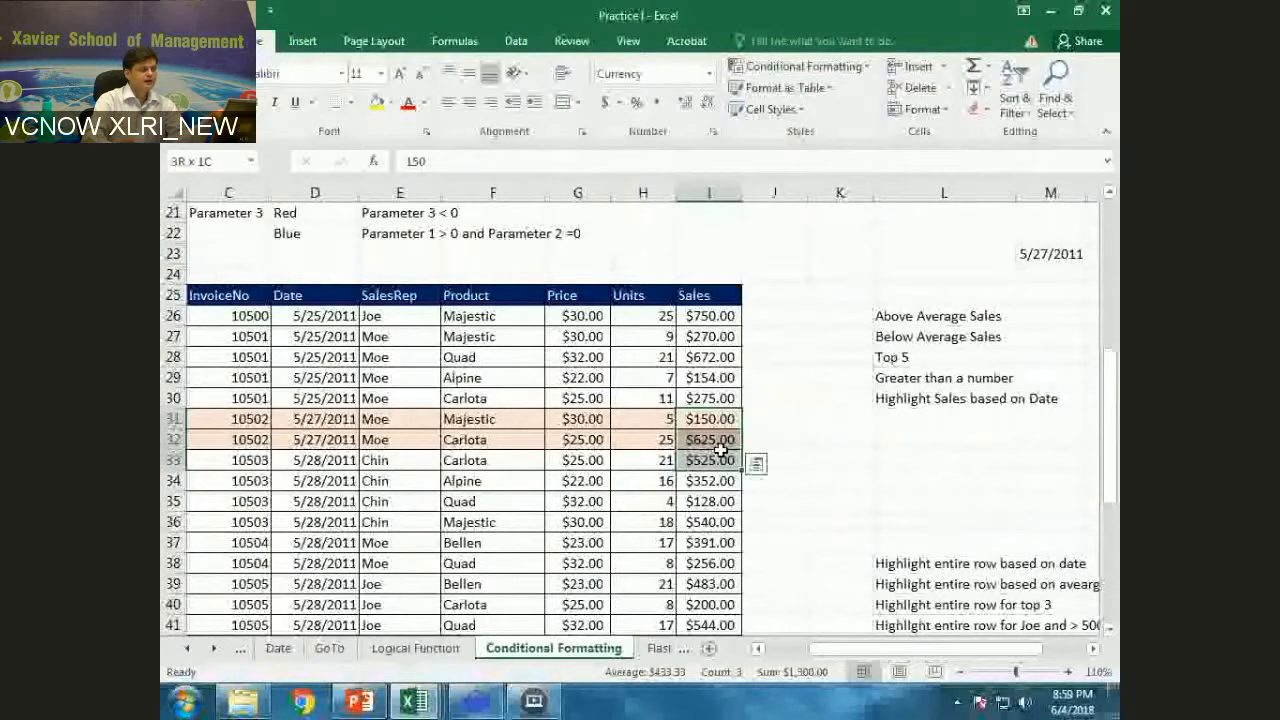
{"action": "left_click_drag", "start_coordinate": [720, 450], "coordinate": [728, 440]}
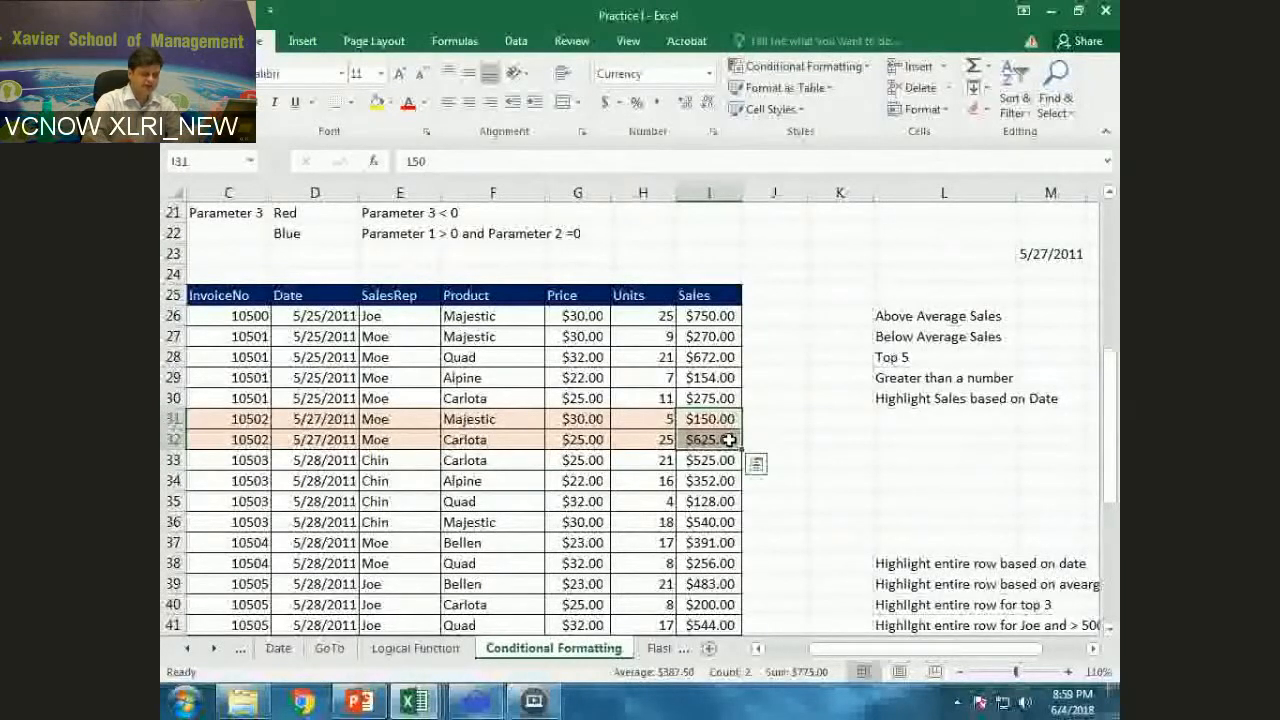
{"action": "left_click", "coordinate": [727, 421]}
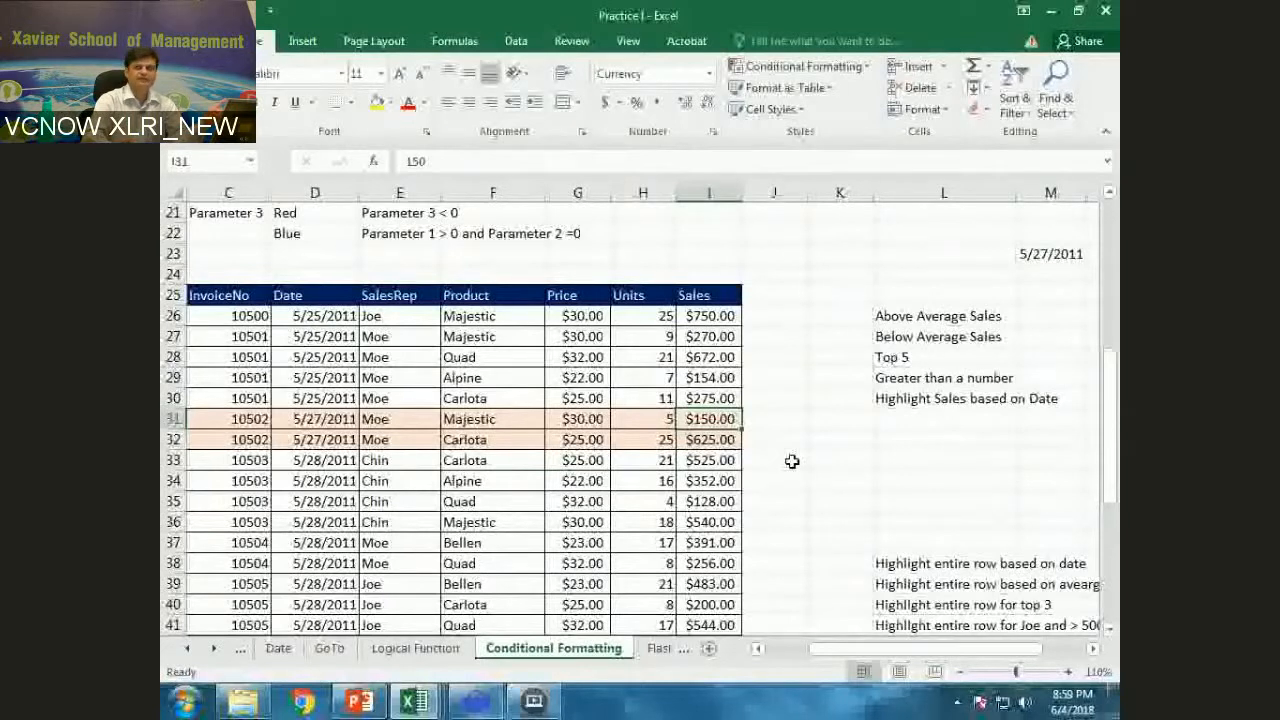
Step: Review the Sales column together with the above-average, below-average and other highlighting tasks listed beside the table
{"action": "left_click_drag", "start_coordinate": [709, 316], "coordinate": [709, 605]}
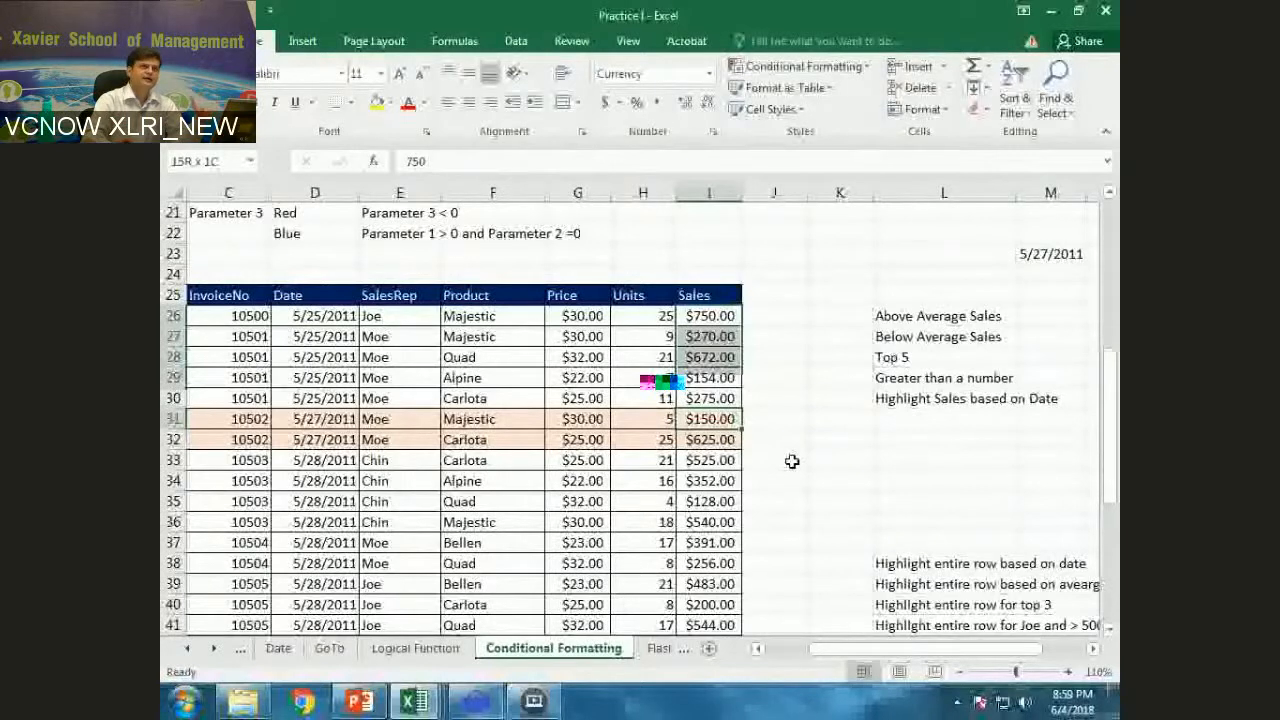
{"action": "left_click", "coordinate": [950, 318]}
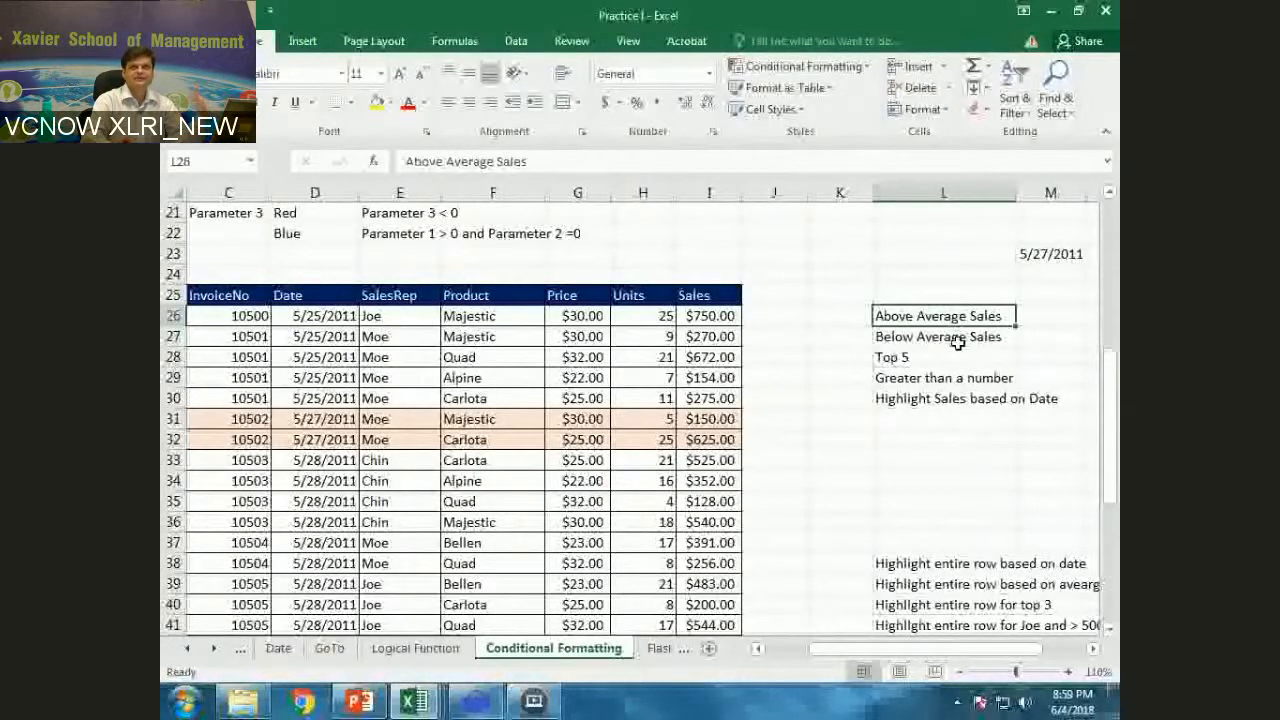
{"action": "left_click", "coordinate": [958, 340]}
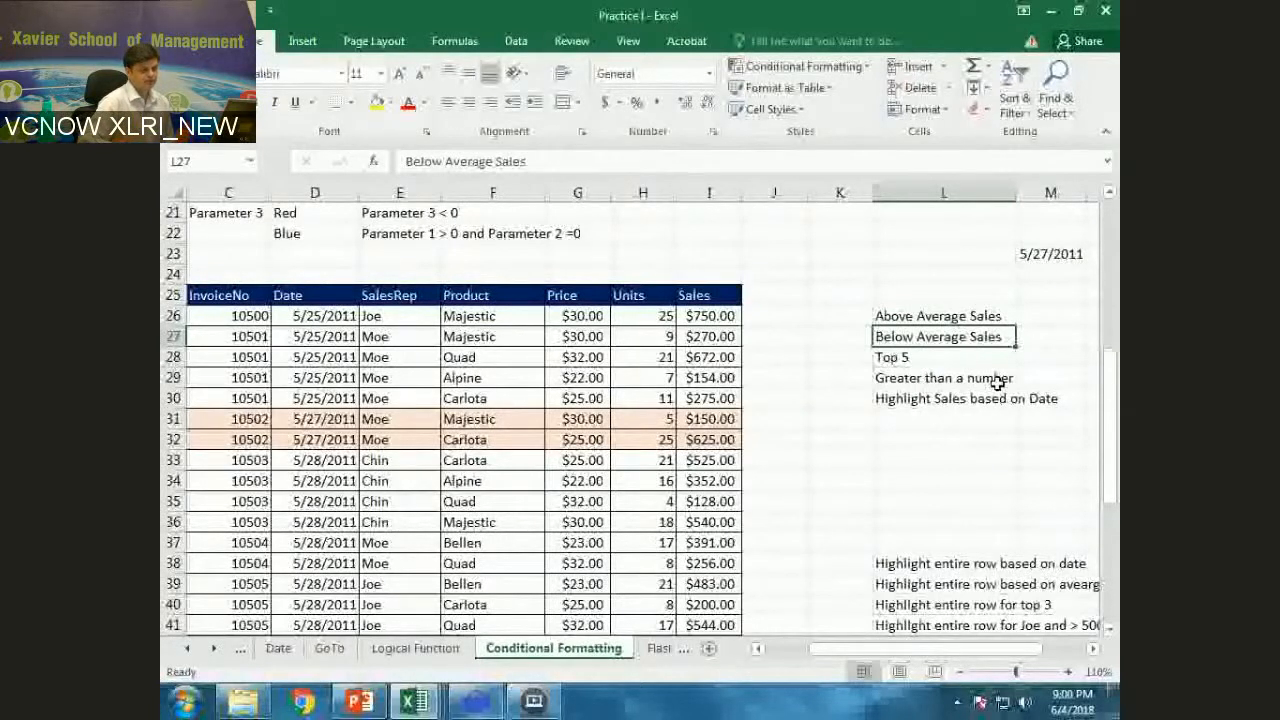
{"action": "scroll", "coordinate": [997, 383], "scroll_direction": "down", "scroll_amount": 1}
{"action": "left_click", "coordinate": [1092, 648]}
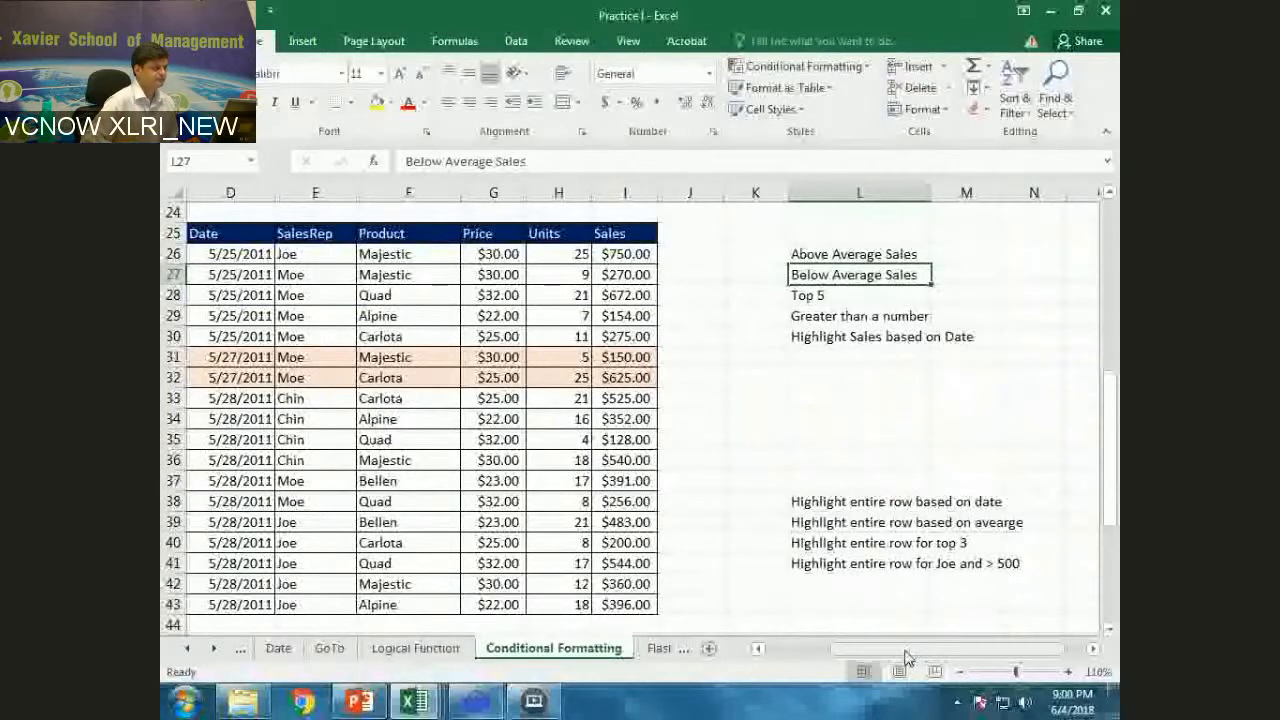
Step: Inspect the formula and format of the date-based rule applied to C26:I43 through the Conditional Formatting Rules Manager
{"action": "left_click_drag", "start_coordinate": [905, 657], "coordinate": [865, 657]}
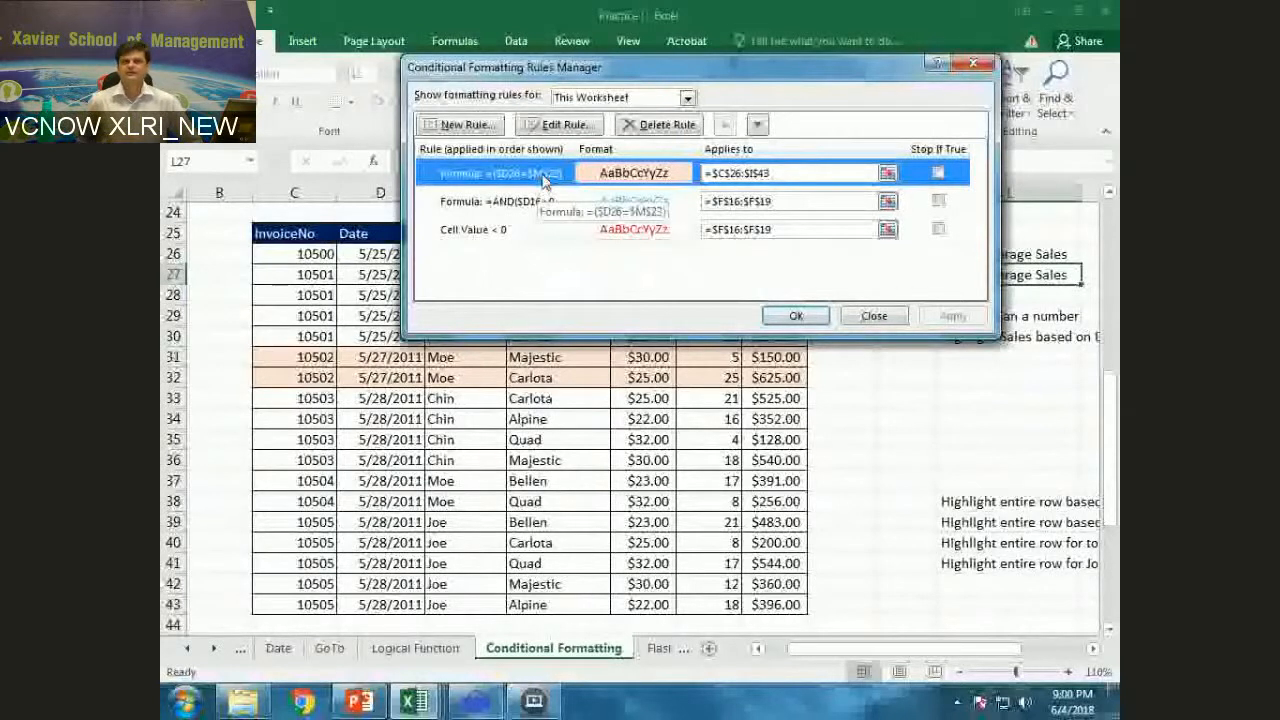
{"action": "double_click", "coordinate": [545, 176]}
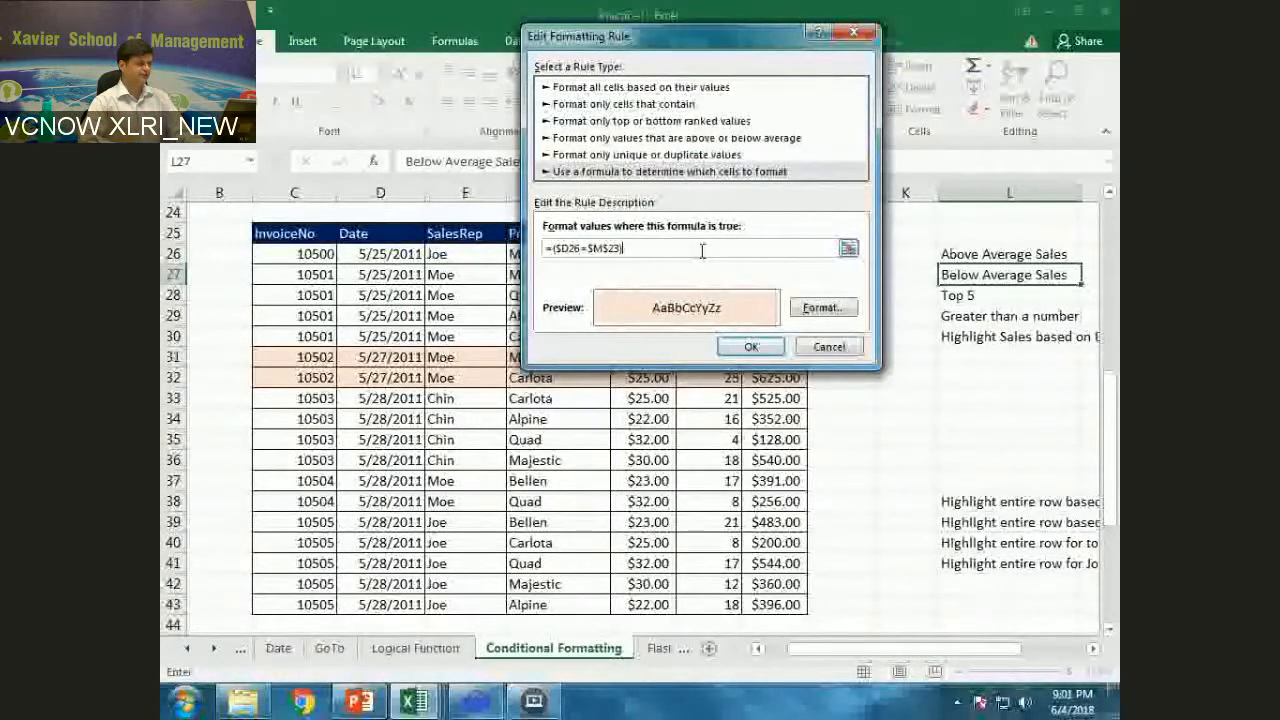
{"action": "left_click", "coordinate": [751, 346]}
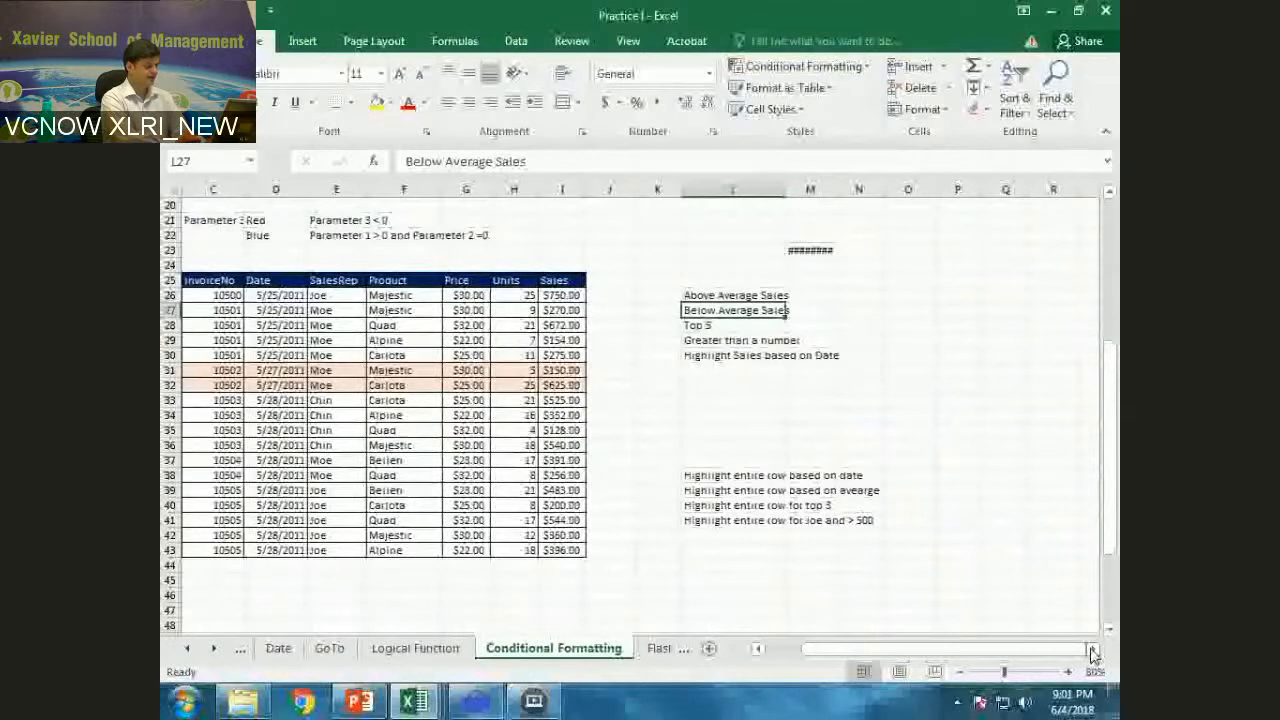
Step: Enter the formula =($D26=$M$23) in cell O26 to test the first invoice's date against the reference date
{"action": "left_click", "coordinate": [908, 296]}
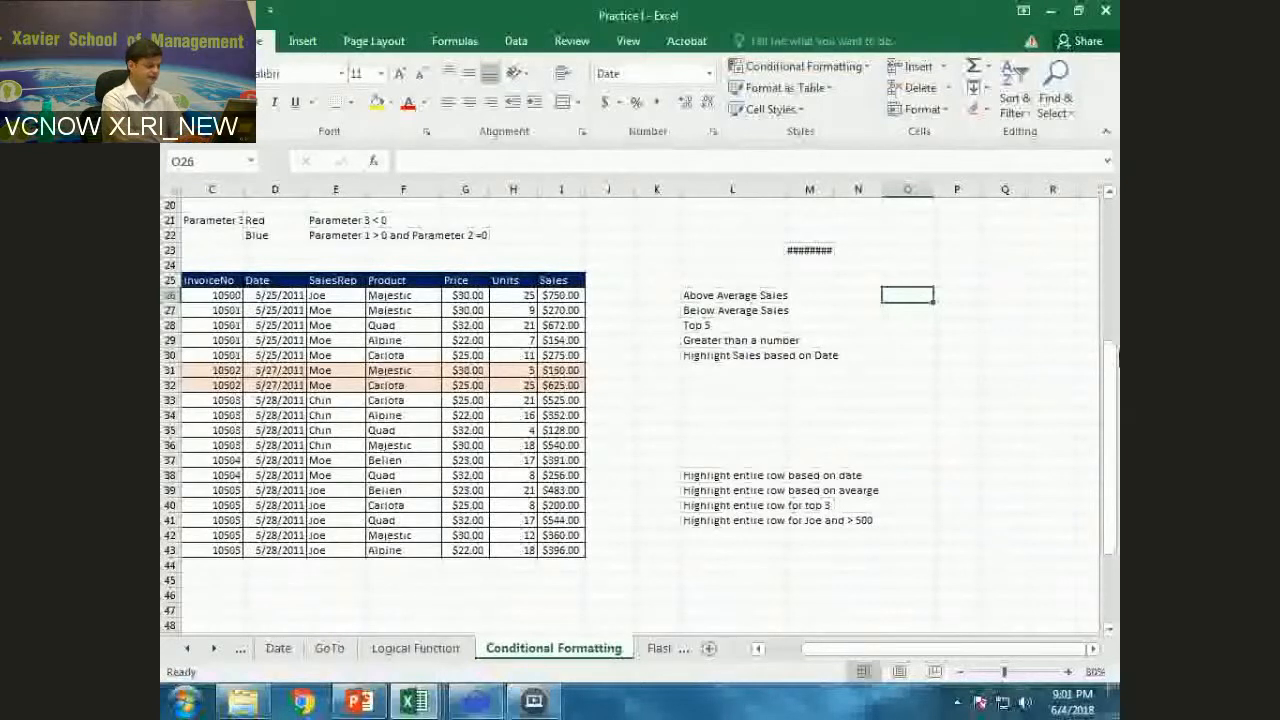
{"action": "type", "text": "=($"}
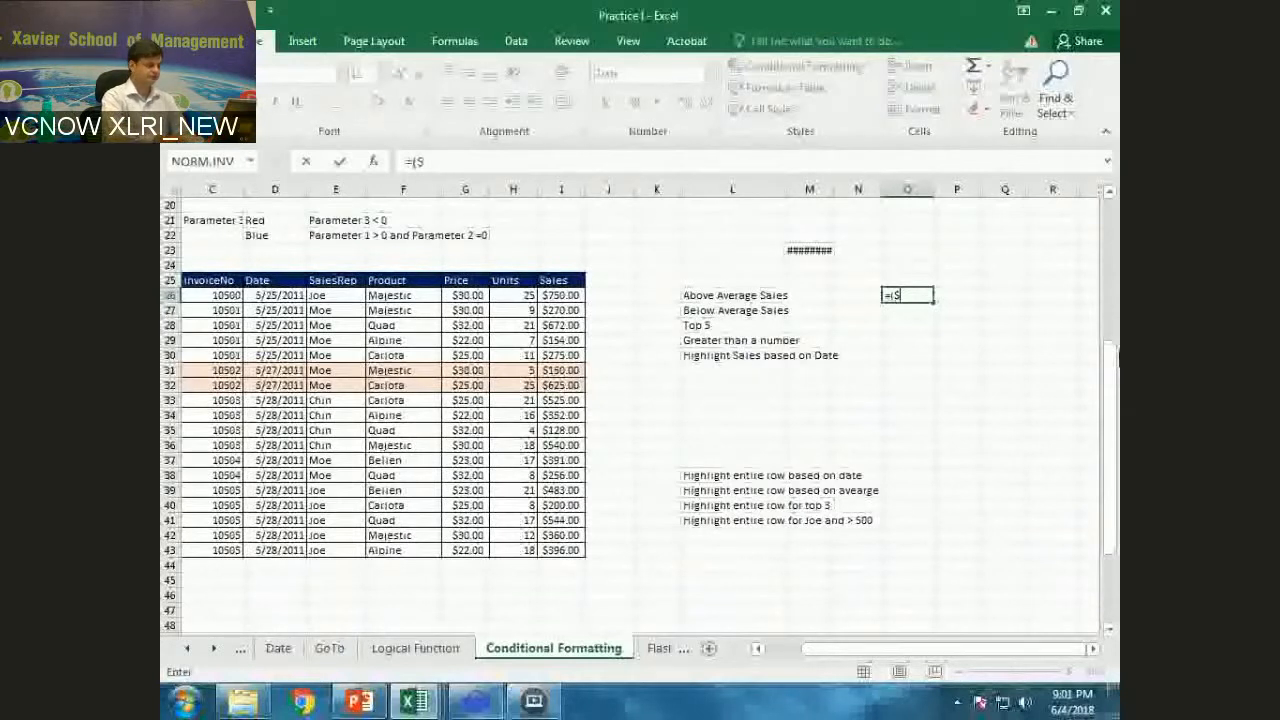
{"action": "type", "text": "d26="}
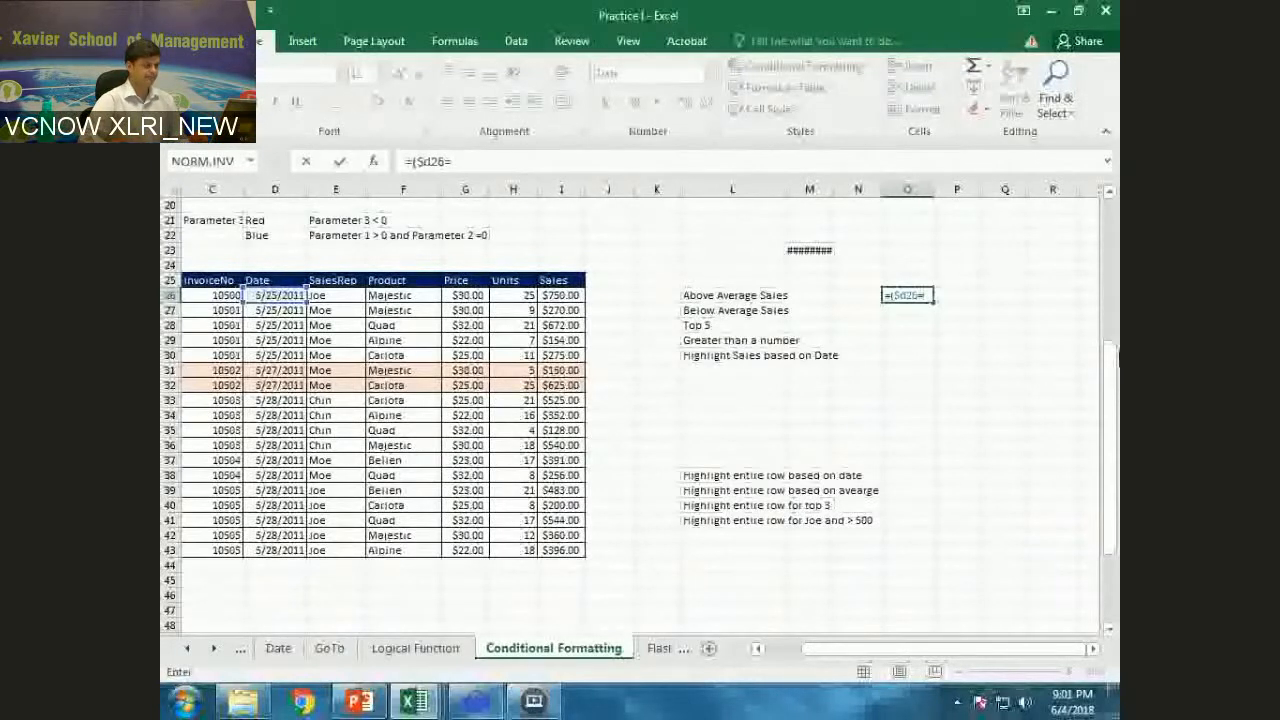
{"action": "type", "text": "$M$23)"}
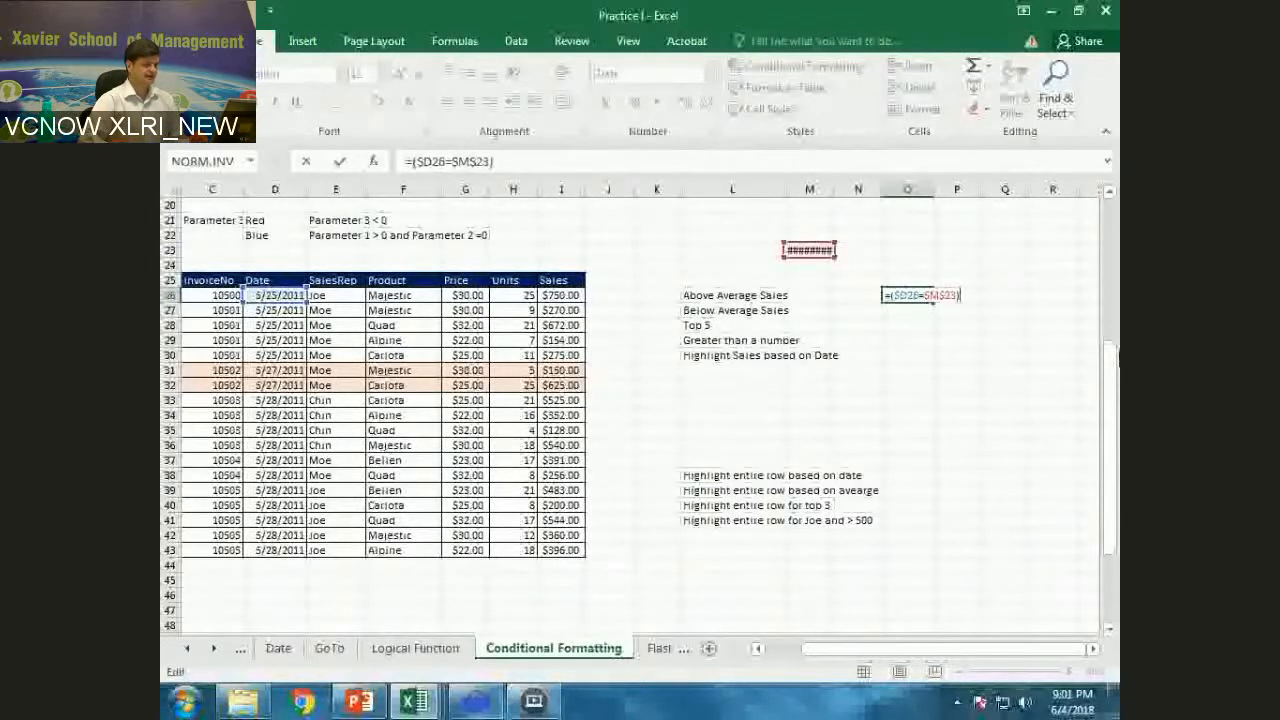
{"action": "key", "text": "ctrl+Return"}
Step: Fill the date-test formula from O26 down to row 43 and across to column U, covering O26:U43
{"action": "left_click", "coordinate": [1068, 672]}
{"action": "left_click", "coordinate": [1068, 672]}
{"action": "left_click", "coordinate": [1068, 672]}
{"action": "left_click", "coordinate": [1068, 672]}
{"action": "left_click", "coordinate": [1068, 672]}
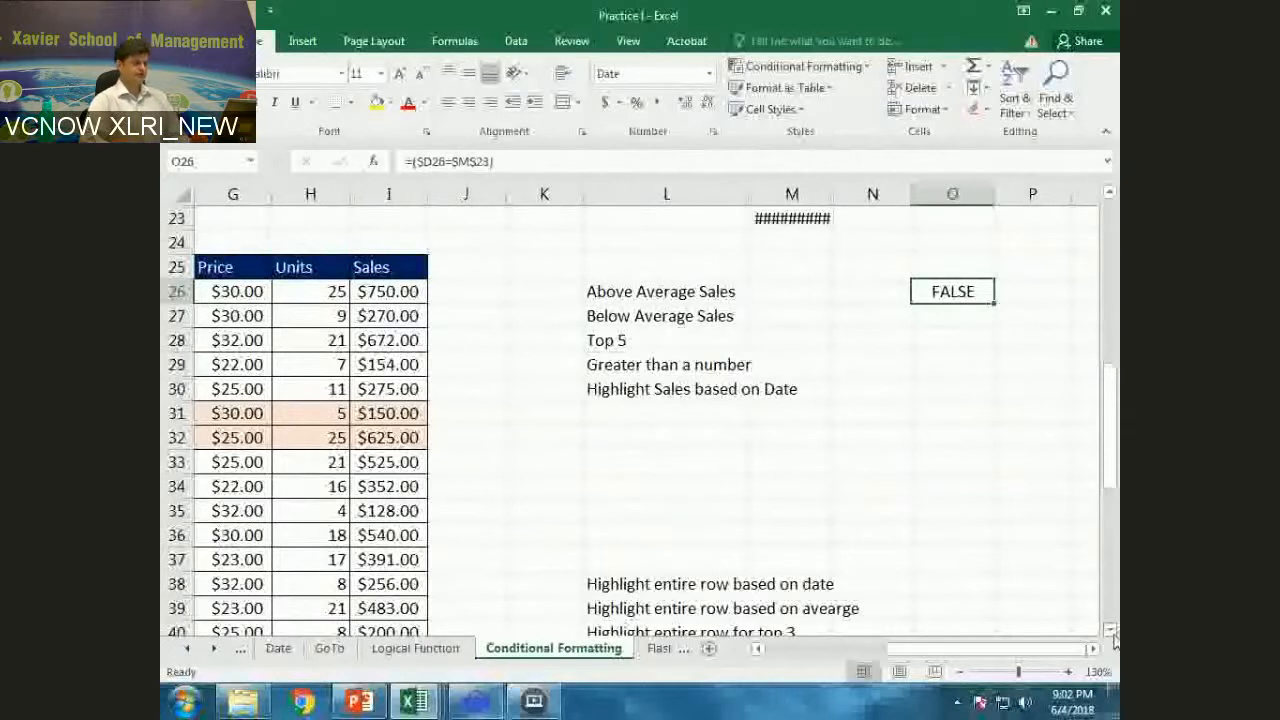
{"action": "left_click_drag", "start_coordinate": [994, 303], "coordinate": [986, 514]}
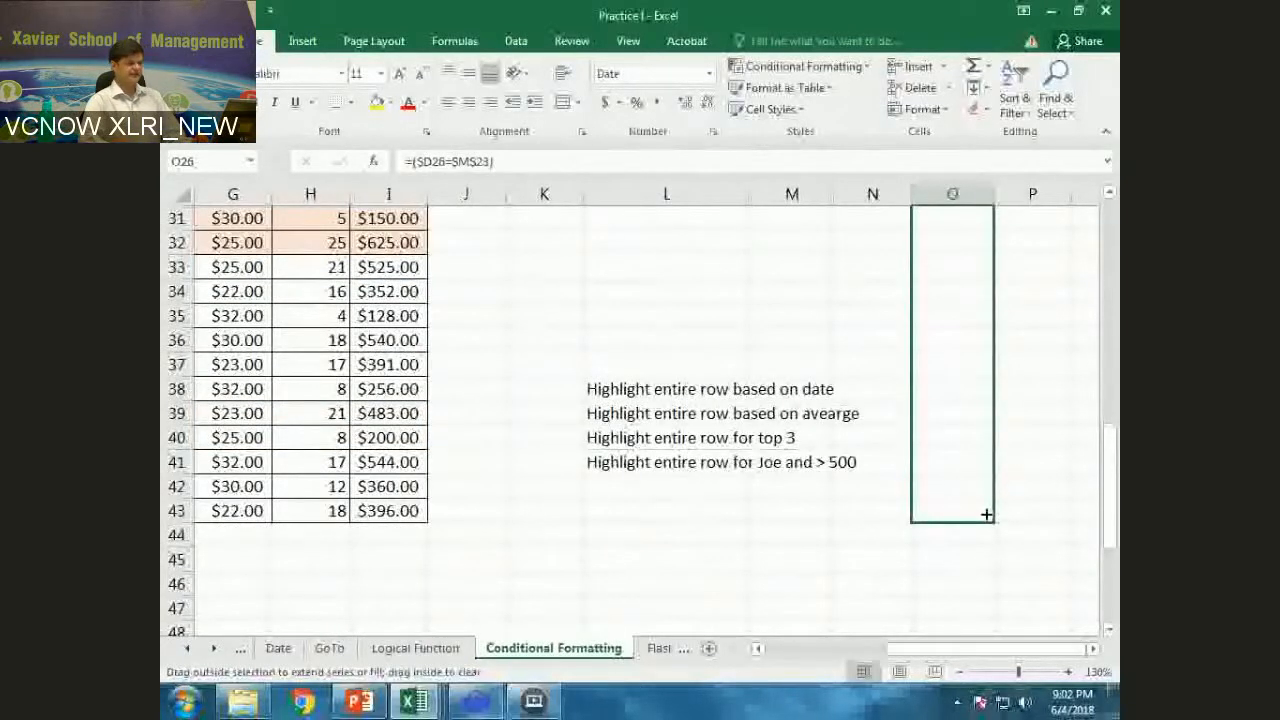
{"action": "left_click_drag", "start_coordinate": [992, 520], "coordinate": [1036, 518]}
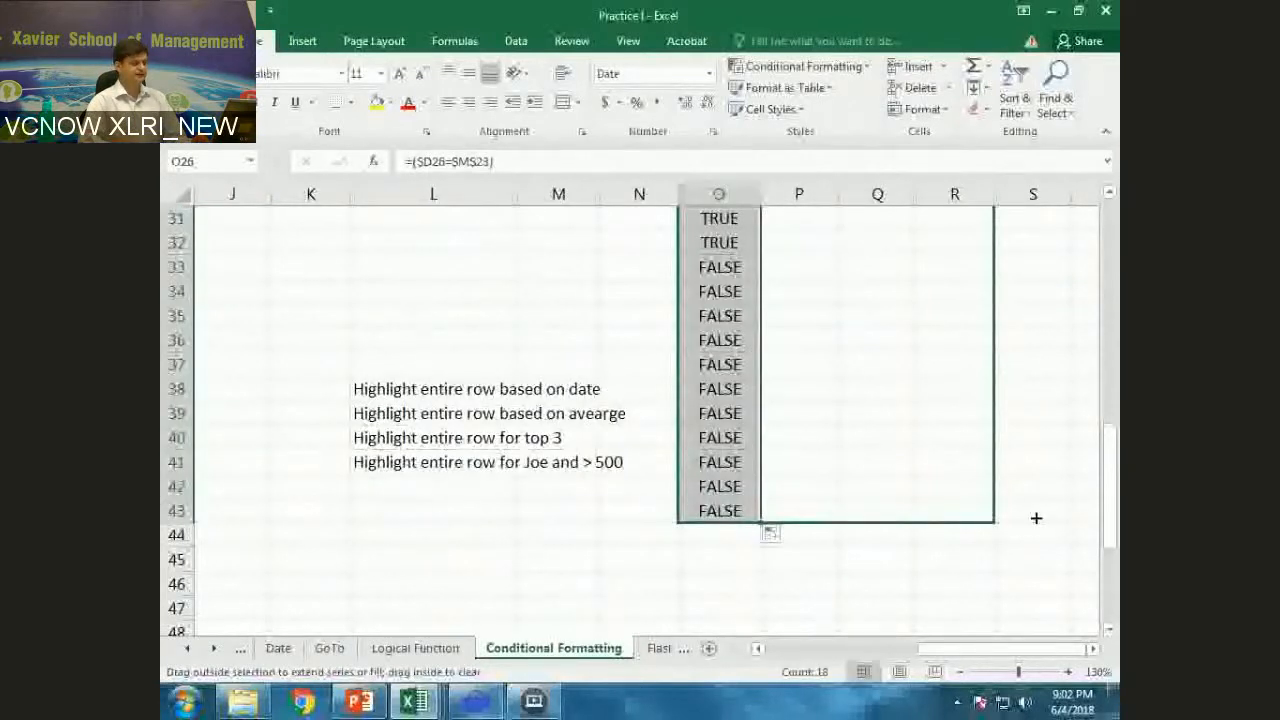
{"action": "left_click_drag", "start_coordinate": [1036, 518], "coordinate": [1052, 507]}
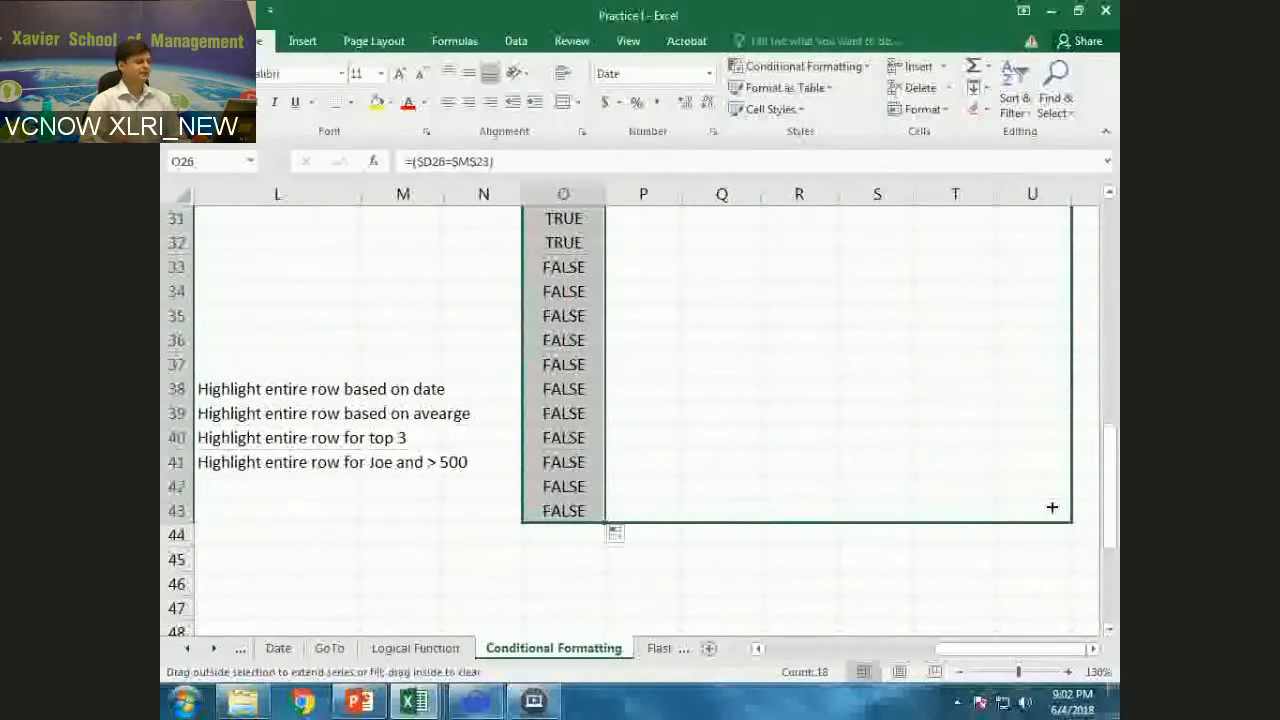
{"action": "left_click_drag", "start_coordinate": [1052, 507], "coordinate": [1030, 490]}
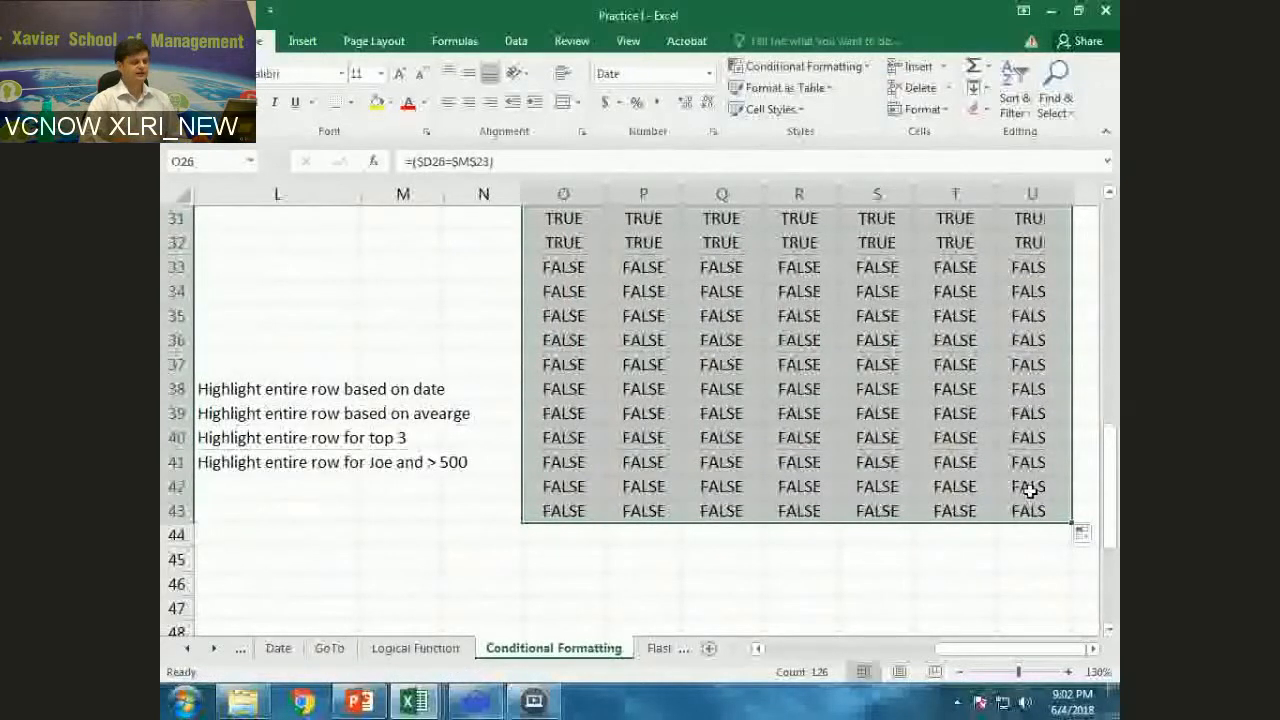
Step: Select the test results in O31:U32 and compare them with the highlighted invoice rows
{"action": "scroll", "coordinate": [562, 360], "scroll_direction": "up", "scroll_amount": 2}
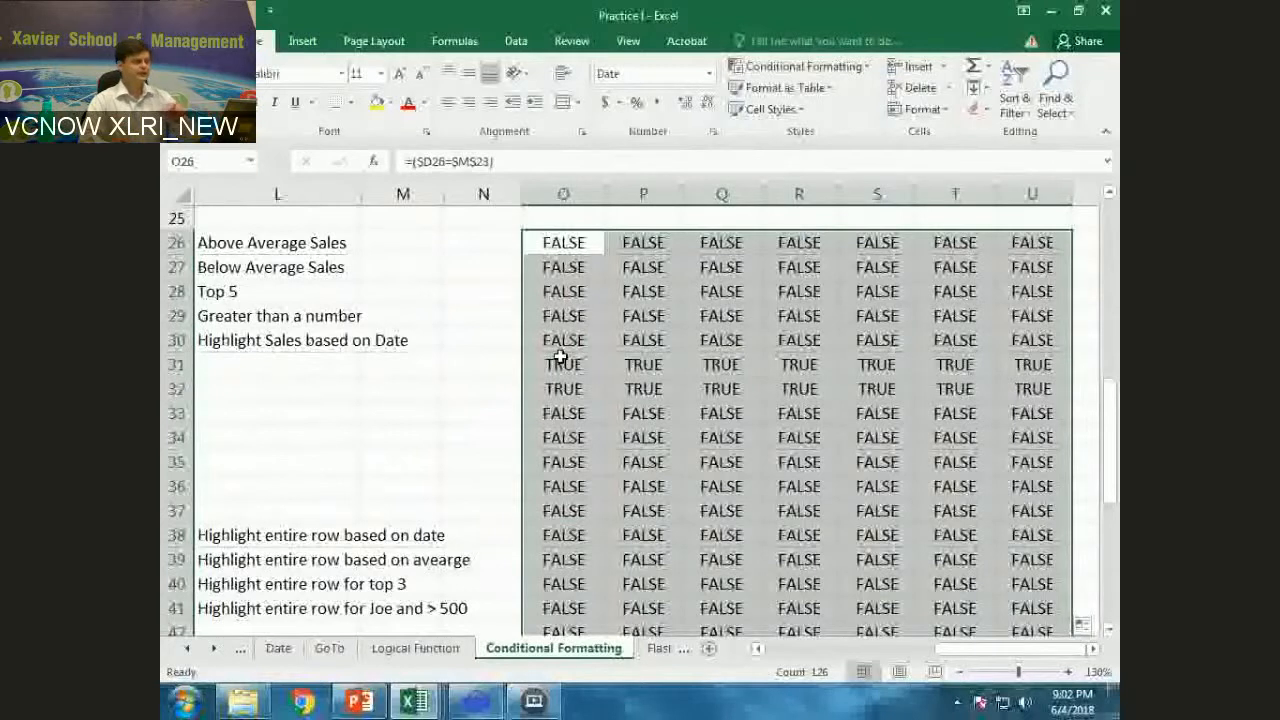
{"action": "left_click_drag", "start_coordinate": [562, 364], "coordinate": [1032, 388]}
{"action": "left_click_drag", "start_coordinate": [990, 648], "coordinate": [882, 655]}
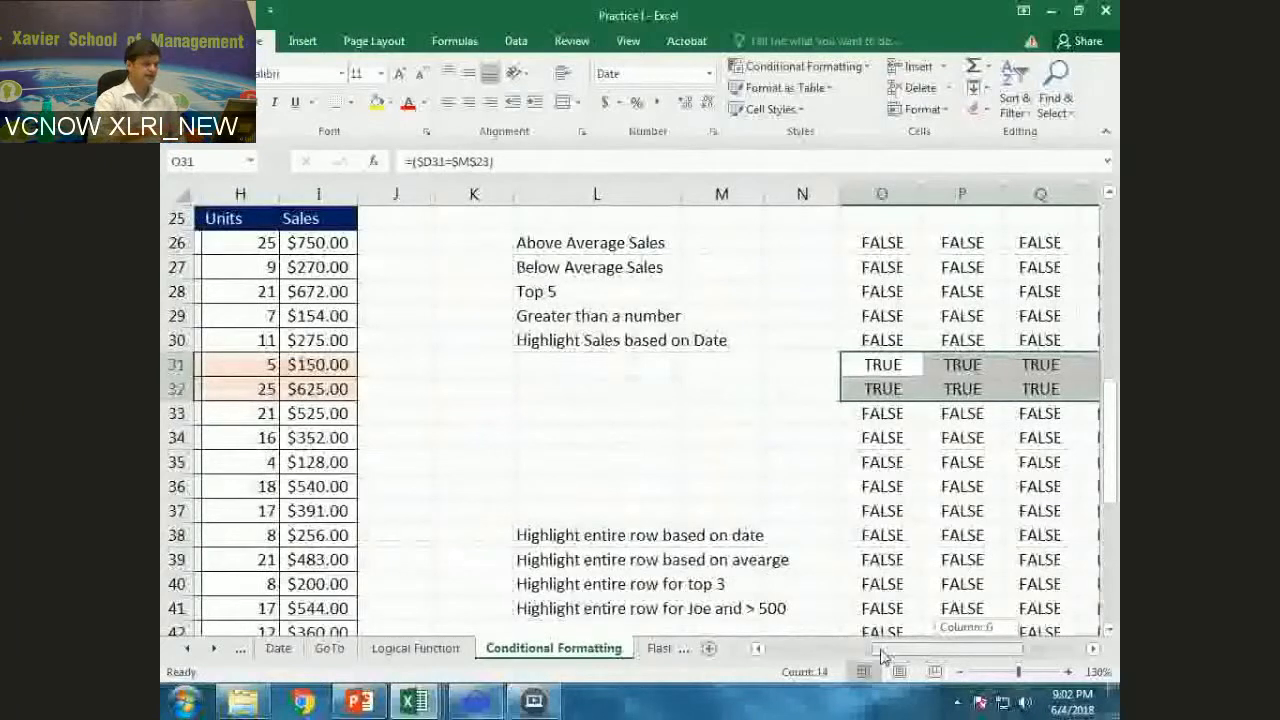
Step: Compare the highlighted 5/28/2011 invoice rows with the corresponding logical results in columns O to U
{"action": "left_click_drag", "start_coordinate": [882, 655], "coordinate": [886, 489]}
{"action": "scroll", "coordinate": [886, 489], "scroll_direction": "up", "scroll_amount": 1}
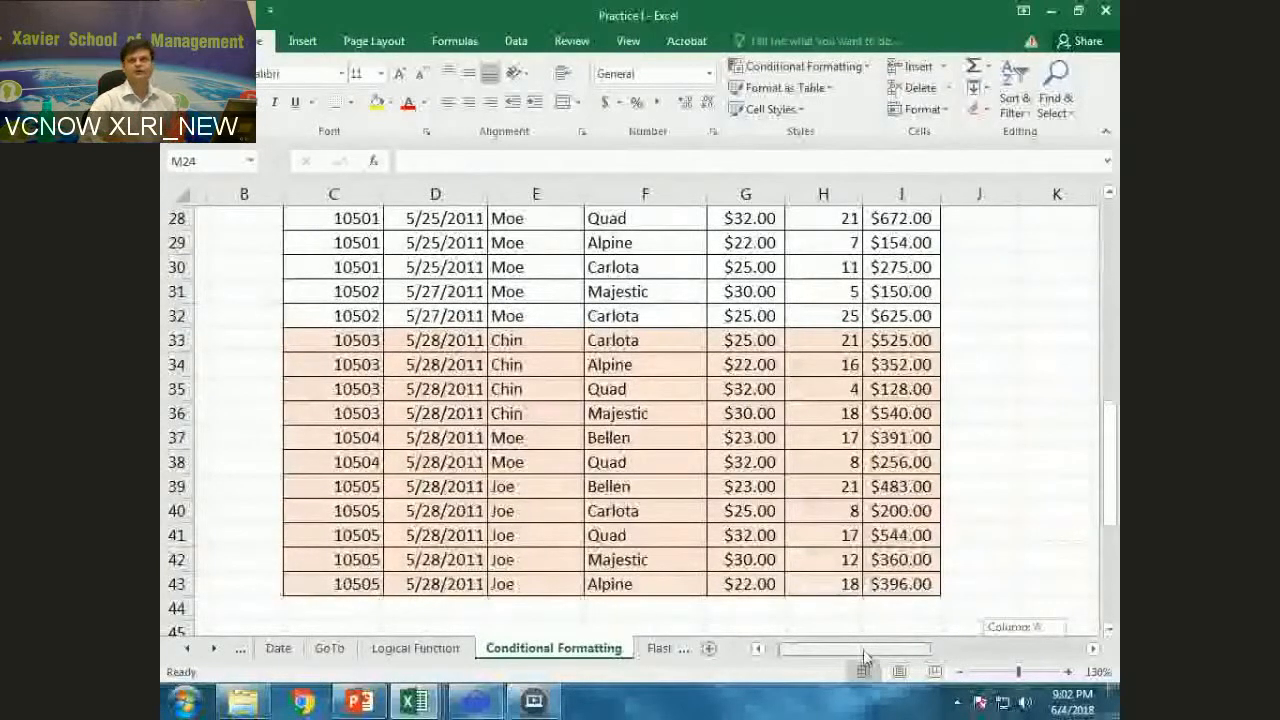
{"action": "left_click_drag", "start_coordinate": [865, 655], "coordinate": [1022, 652]}
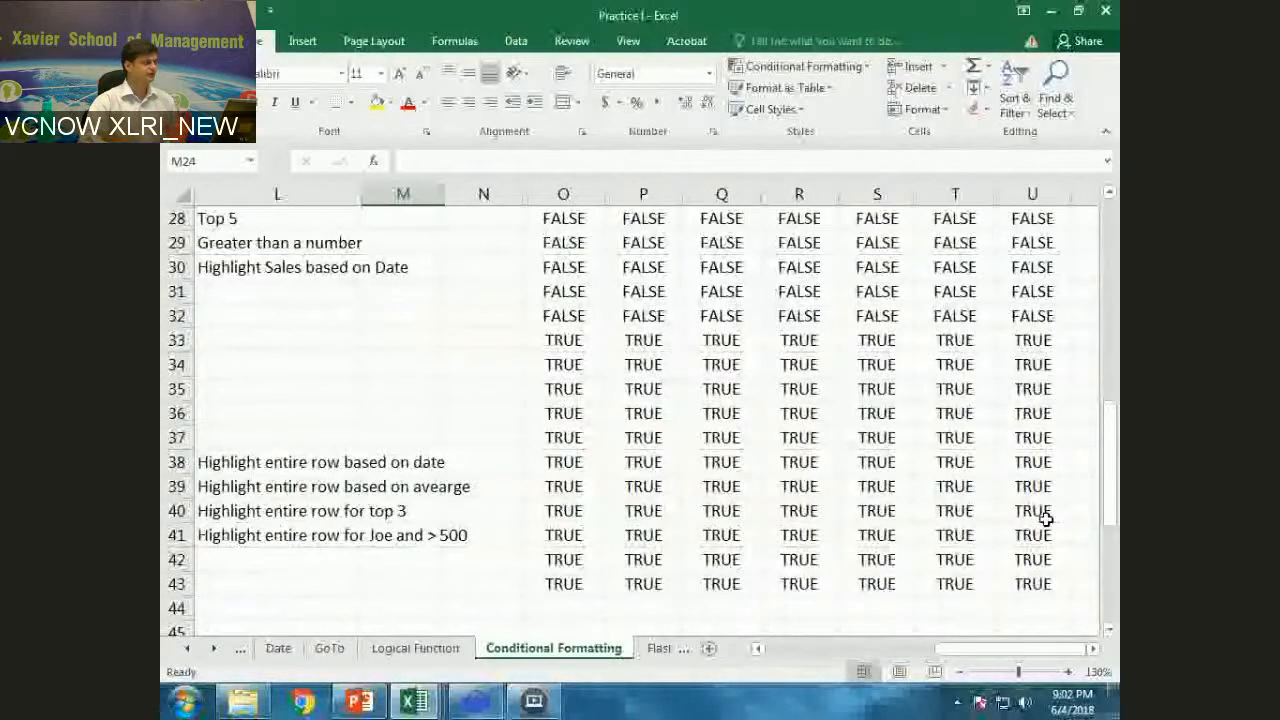